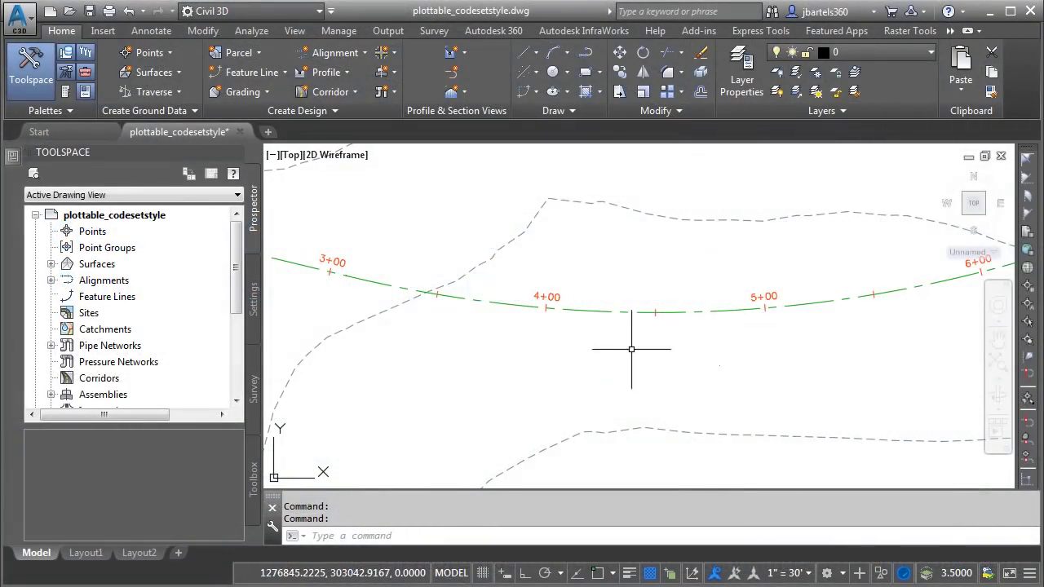
Step: Zoom and pan to inspect the Main Street alignment and its profile
scroll(603, 333, "up", 2)
scroll(602, 334, "up", 2)
middle_click_drag(611, 372, 617, 396)
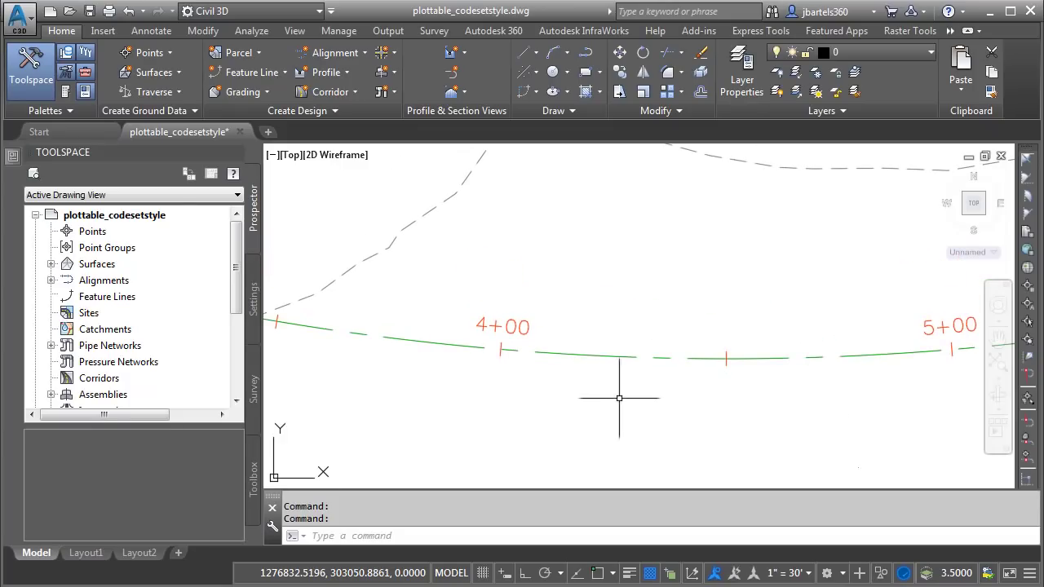
mouse_move(612, 356)
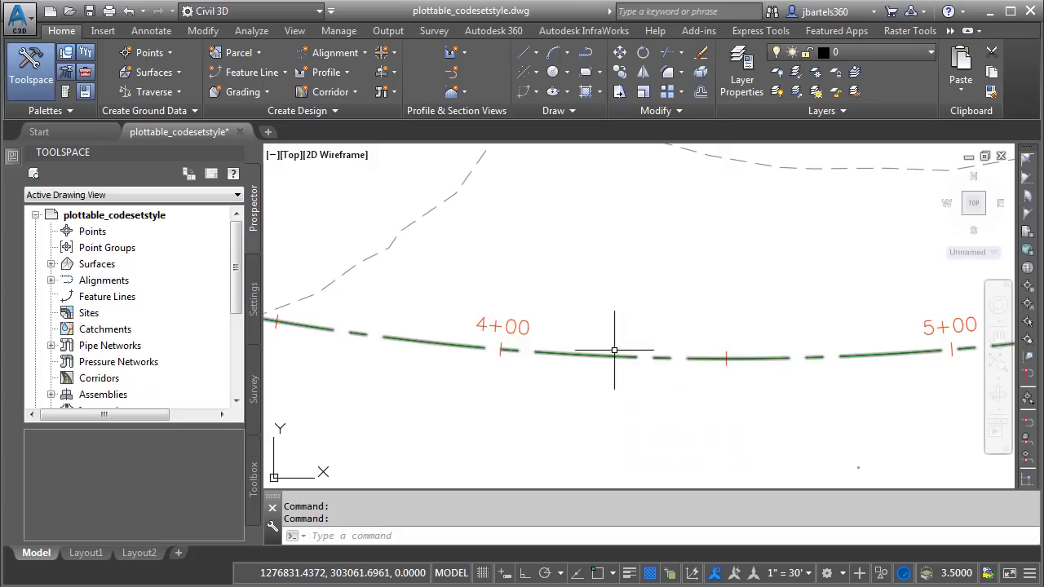
mouse_move(392, 243)
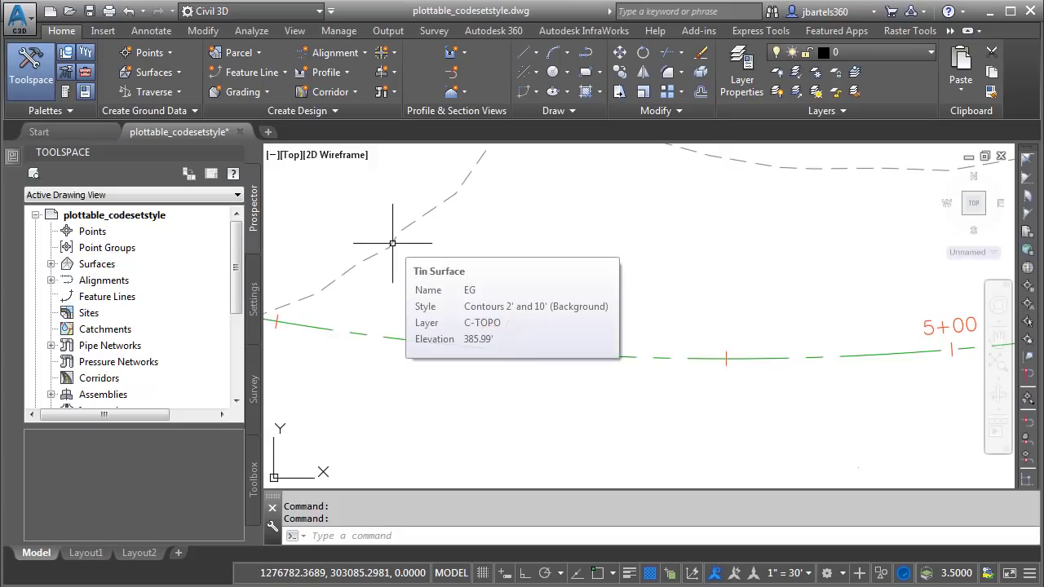
scroll(392, 243, "down", 3)
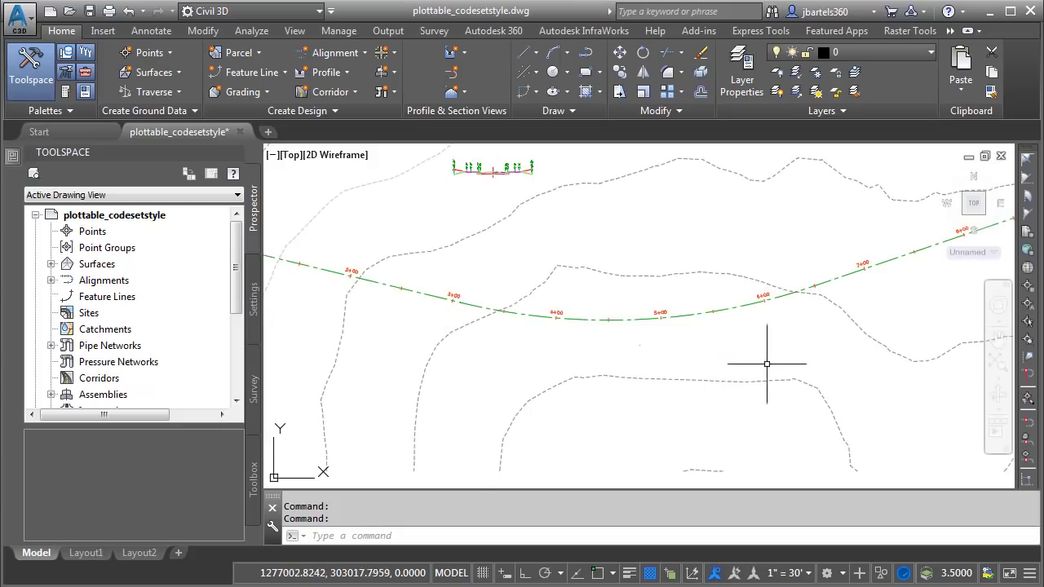
mouse_move(769, 361)
middle_mouse_down()
mouse_move(435, 358)
mouse_move(636, 360)
middle_mouse_up()
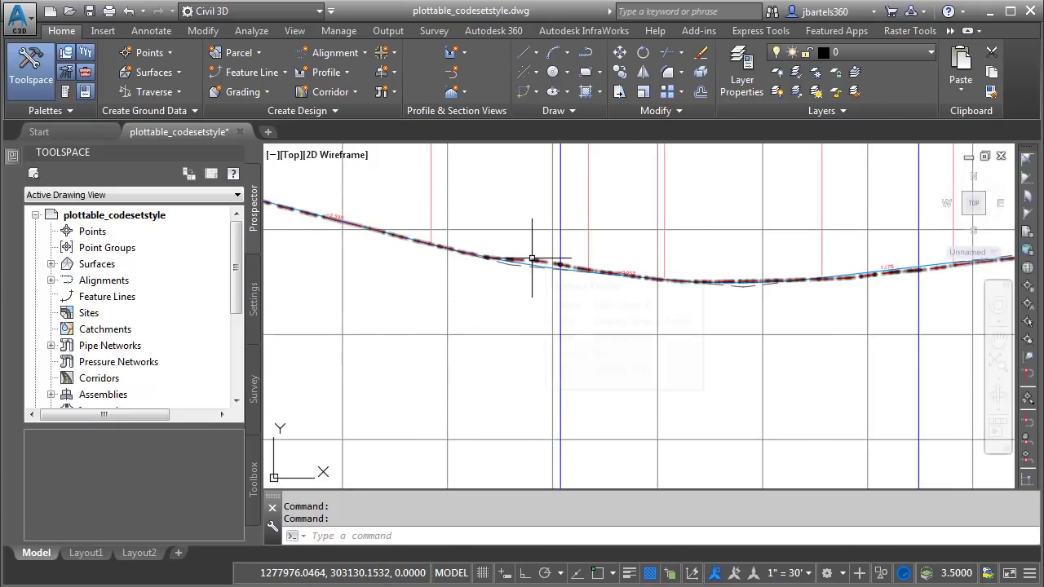
mouse_move(532, 259)
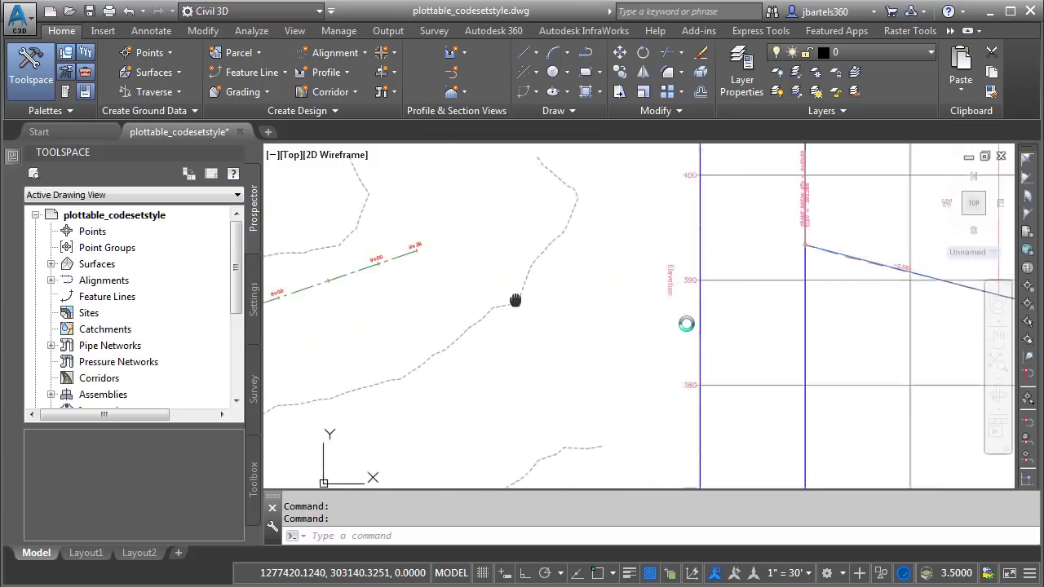
Step: Look over the Main Street assembly cross-section, then return to the start of the alignment in plan
scroll(517, 338, "up", 6)
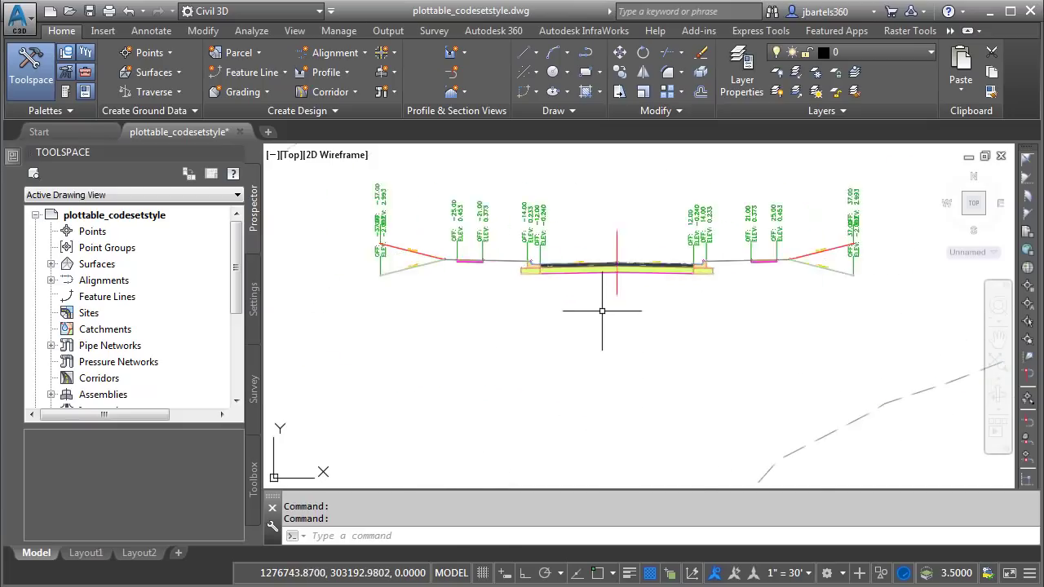
middle_click_drag(601, 310, 620, 380)
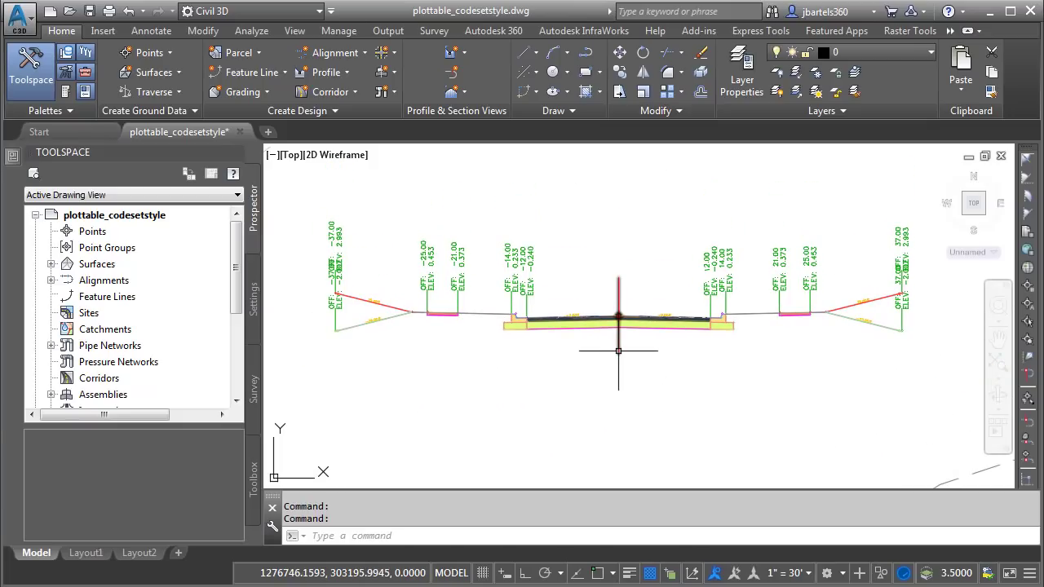
mouse_move(618, 351)
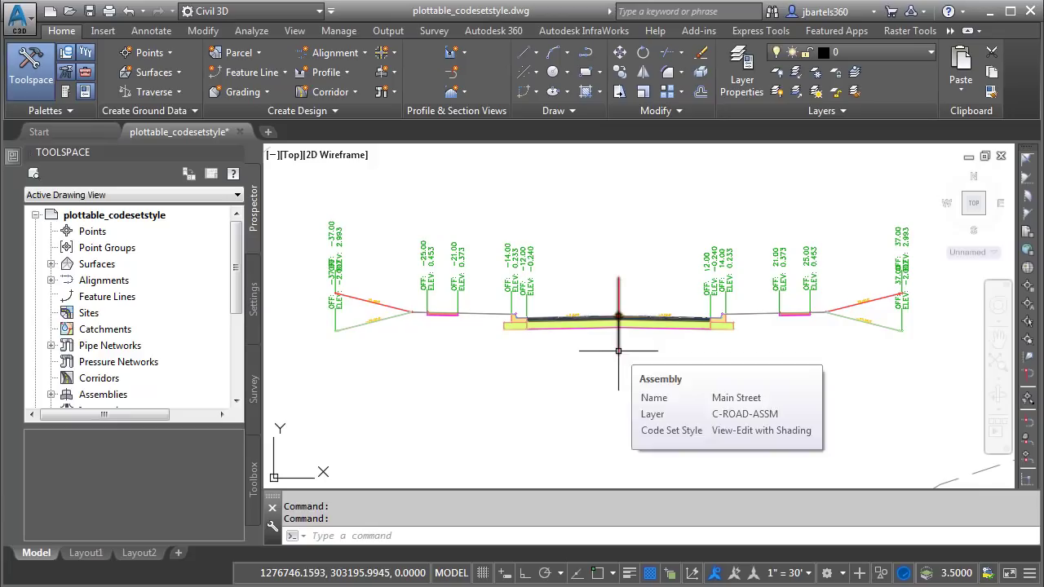
mouse_move(626, 398)
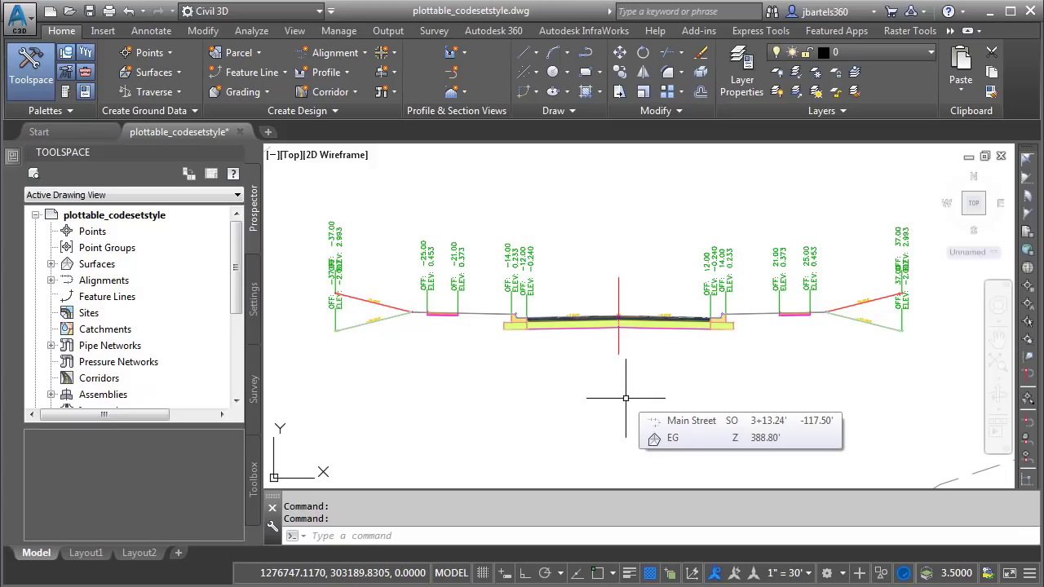
scroll(625, 398, "down", 4)
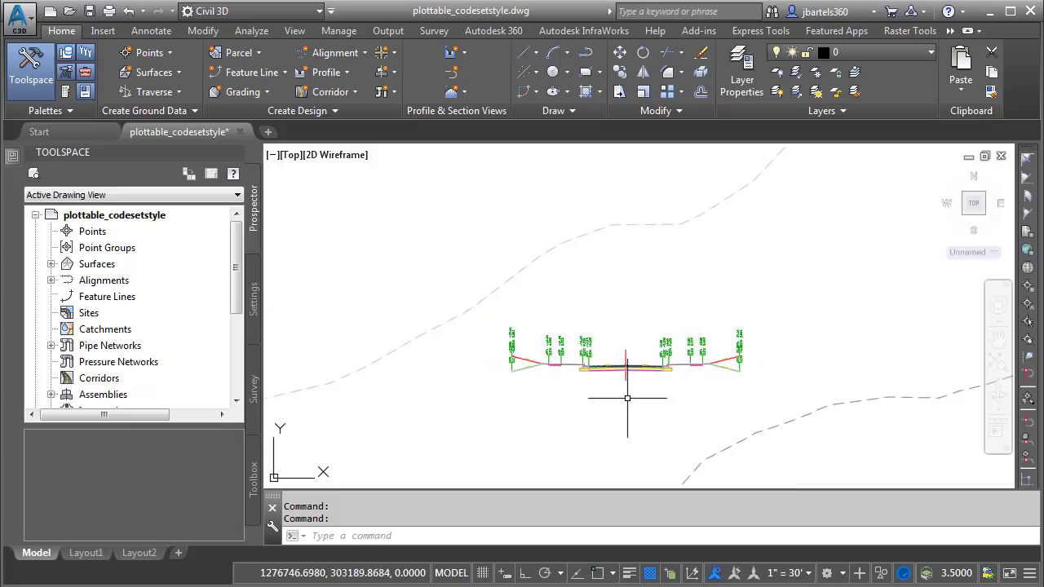
middle_click_drag(625, 407, 625, 252)
middle_click_drag(618, 362, 644, 250)
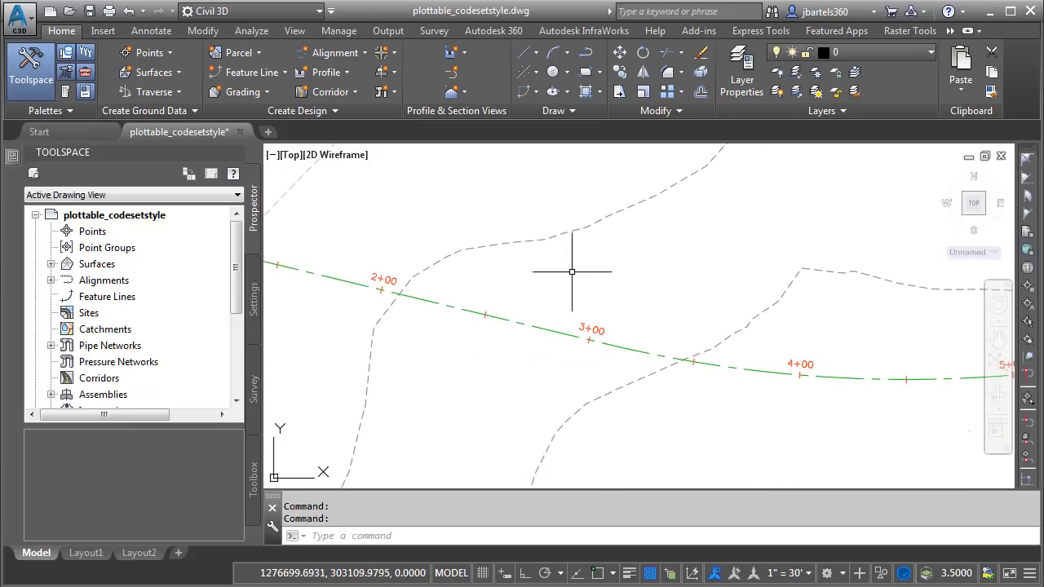
Step: Set up corridor 'Main St.' with profile Main Street FG, assembly Main Street, target EG, skipping baseline parameters
left_click(349, 92)
left_click(346, 116)
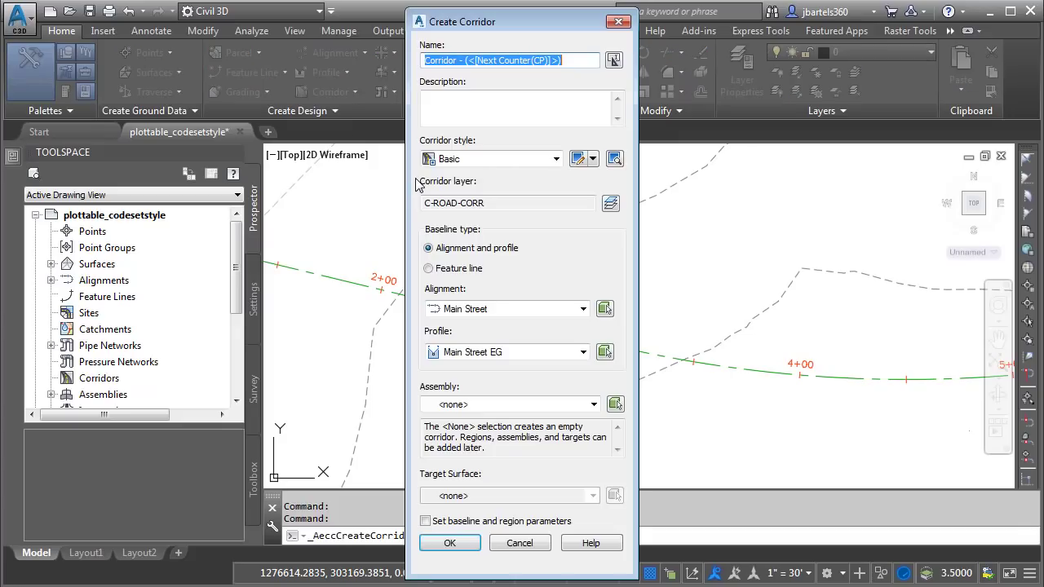
type("Main St.")
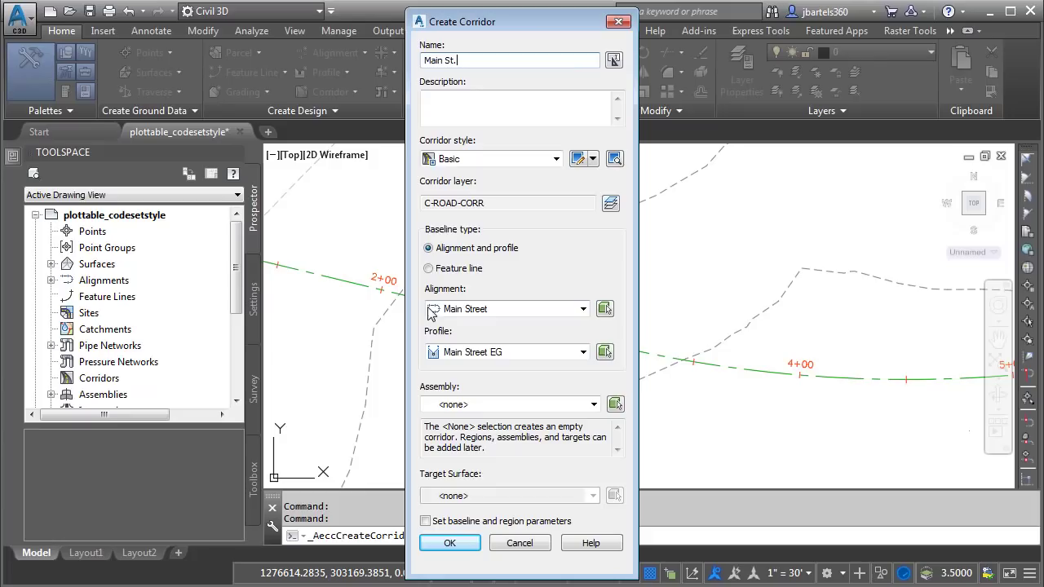
left_click(477, 356)
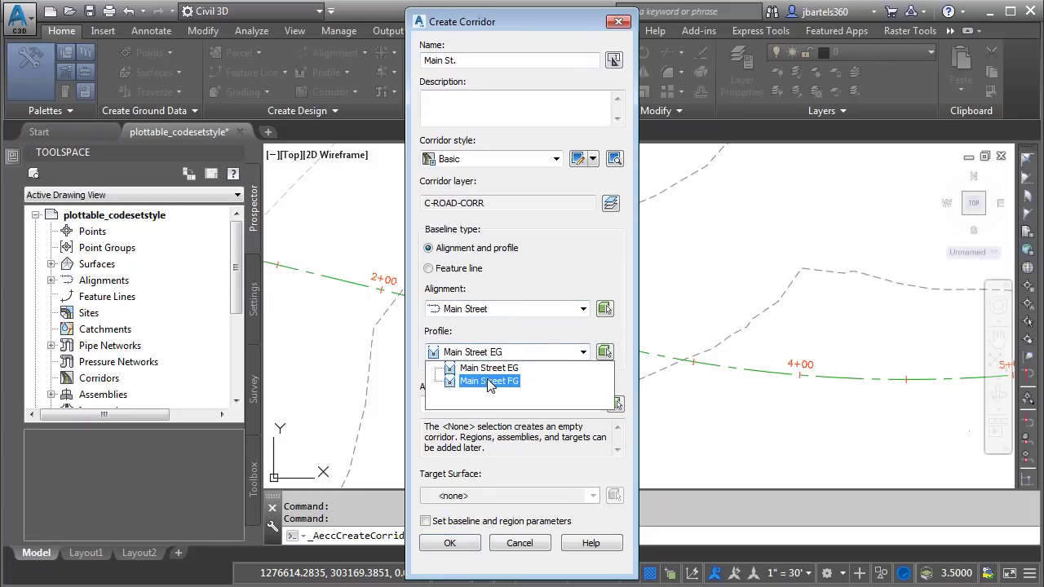
left_click(488, 381)
left_click(476, 404)
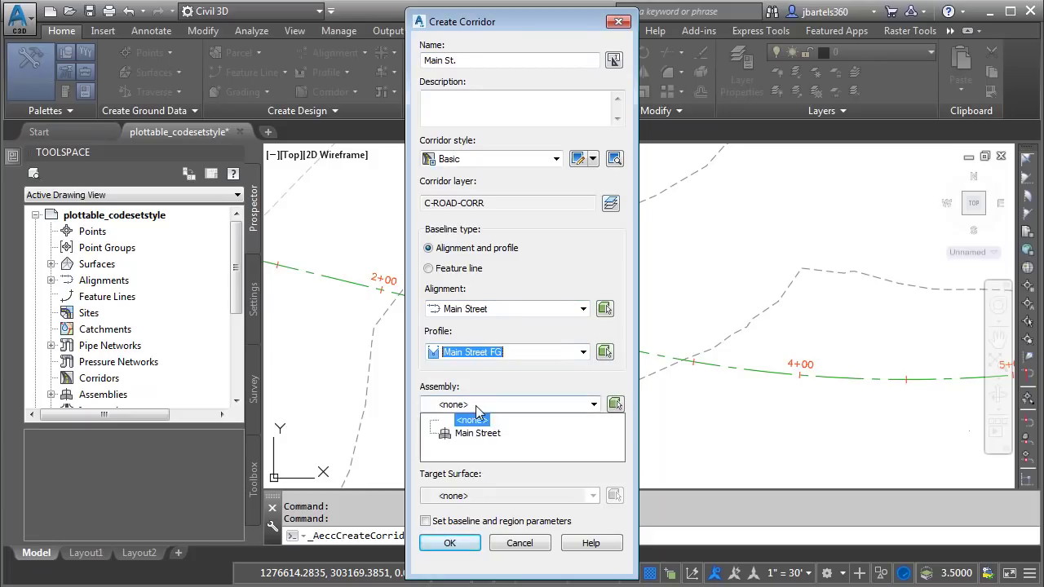
left_click(475, 432)
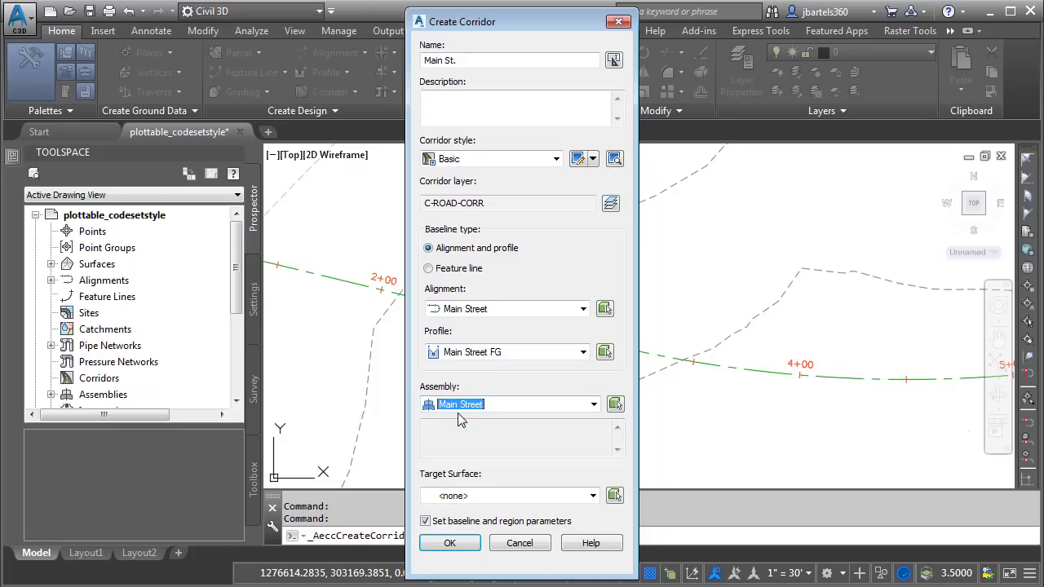
left_click(461, 496)
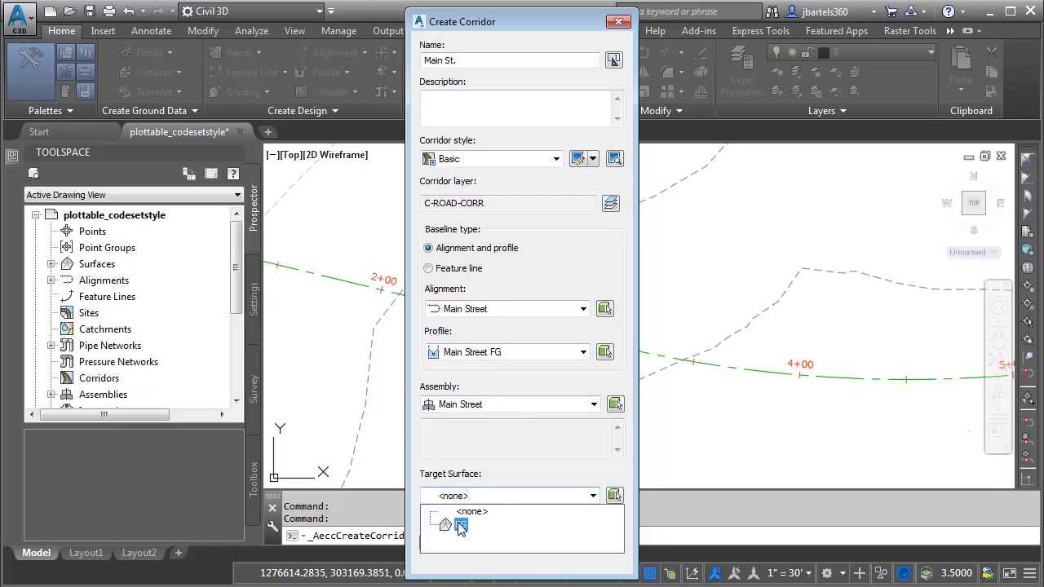
left_click(461, 525)
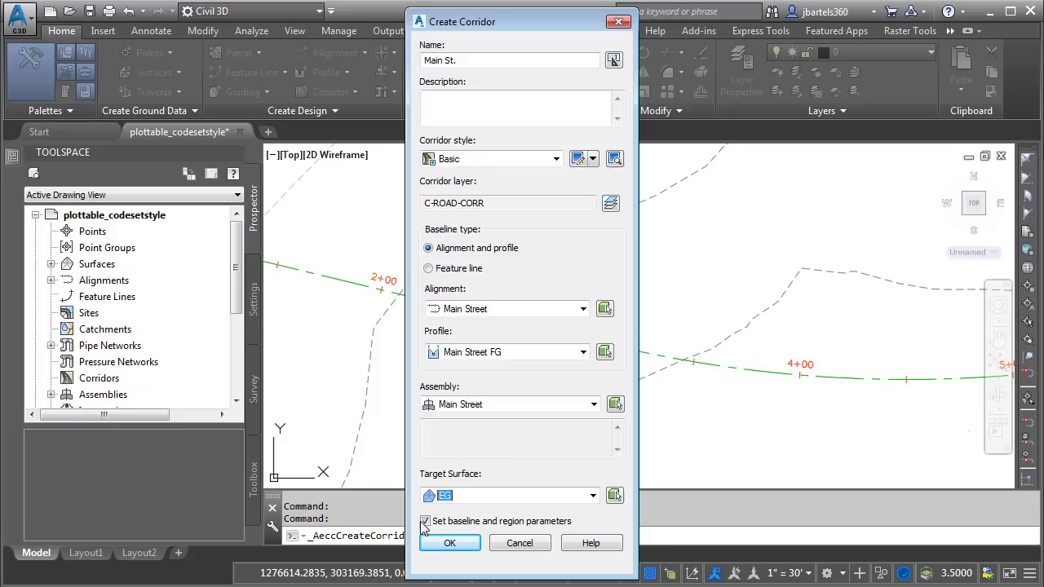
left_click(425, 522)
Step: Build the Main St. corridor and inspect its links along Main Street in plan
key("Return")
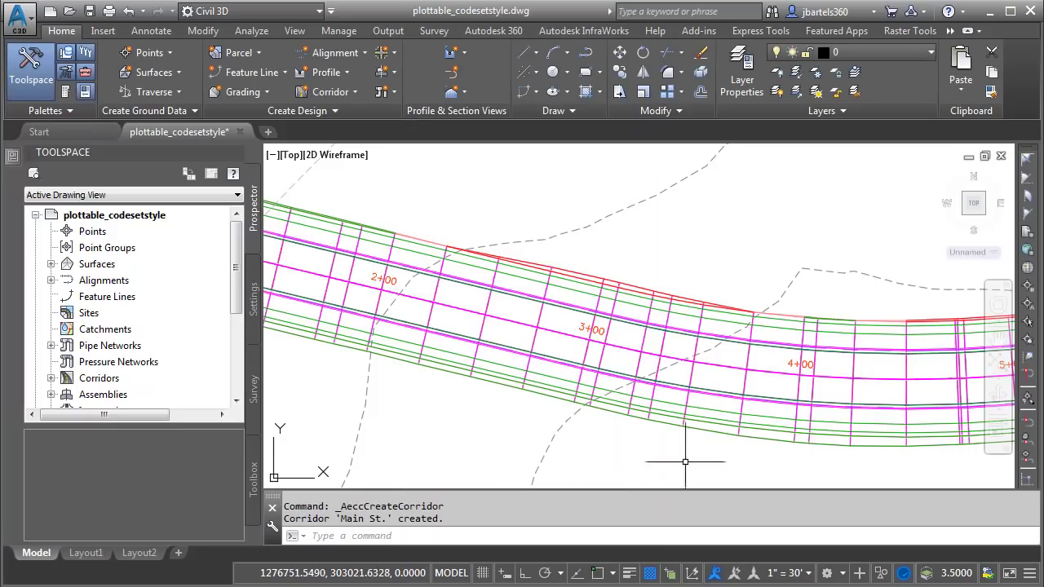
mouse_move(685, 459)
middle_mouse_down()
mouse_move(482, 424)
mouse_move(301, 413)
mouse_move(605, 433)
mouse_move(680, 449)
middle_mouse_up()
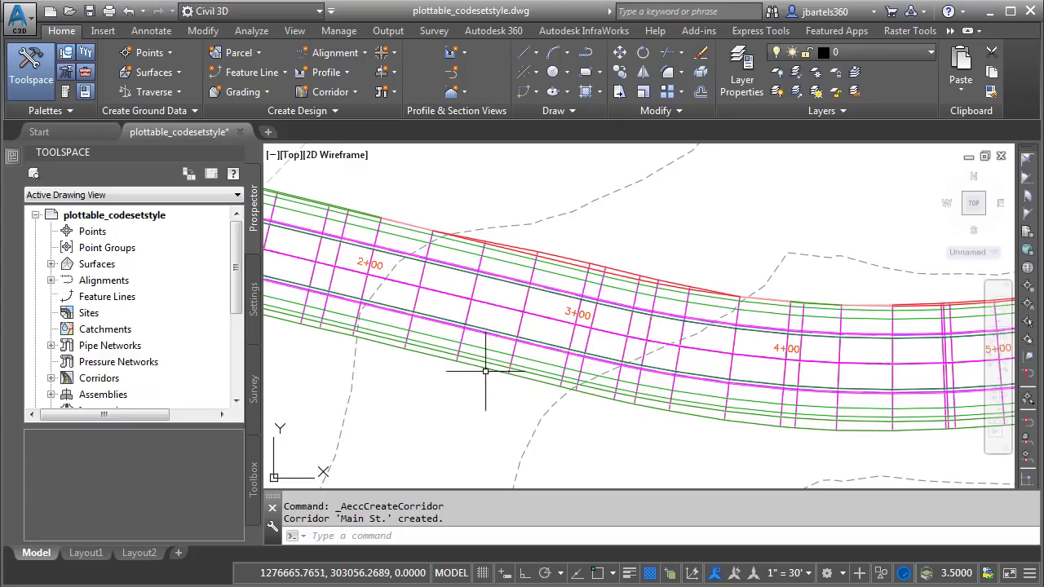
scroll(494, 321, "up", 2)
mouse_move(494, 320)
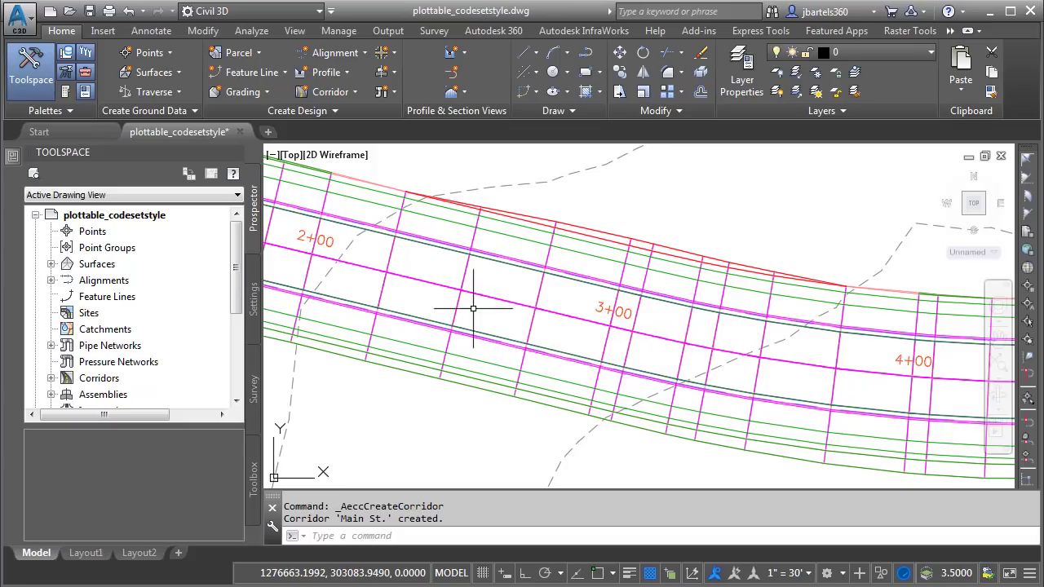
mouse_move(458, 302)
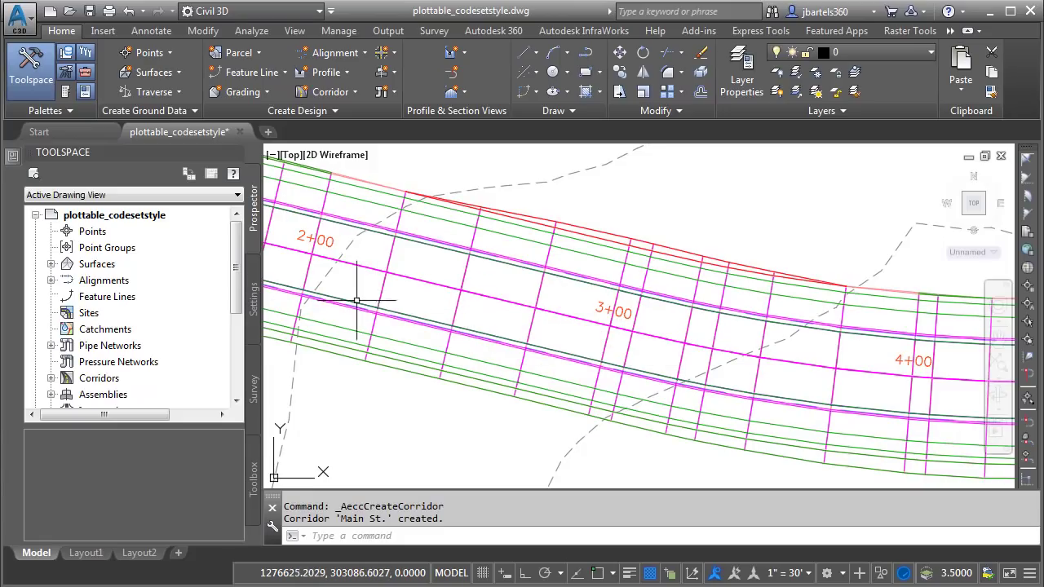
Step: Expand General > Multipurpose Styles > Code Set Styles in Settings and right-click All Codes
left_click(253, 305)
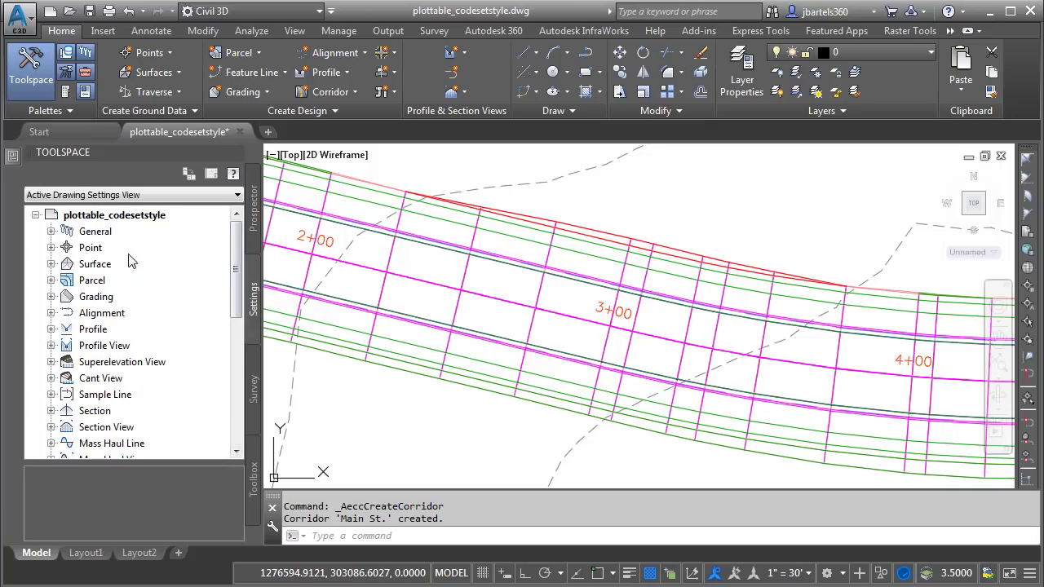
left_click(51, 232)
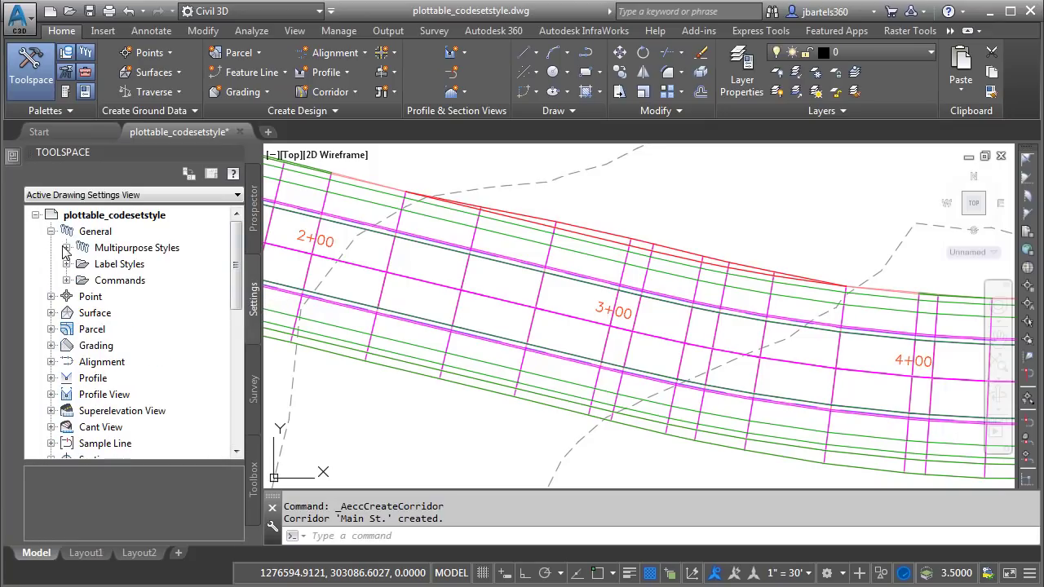
left_click(66, 248)
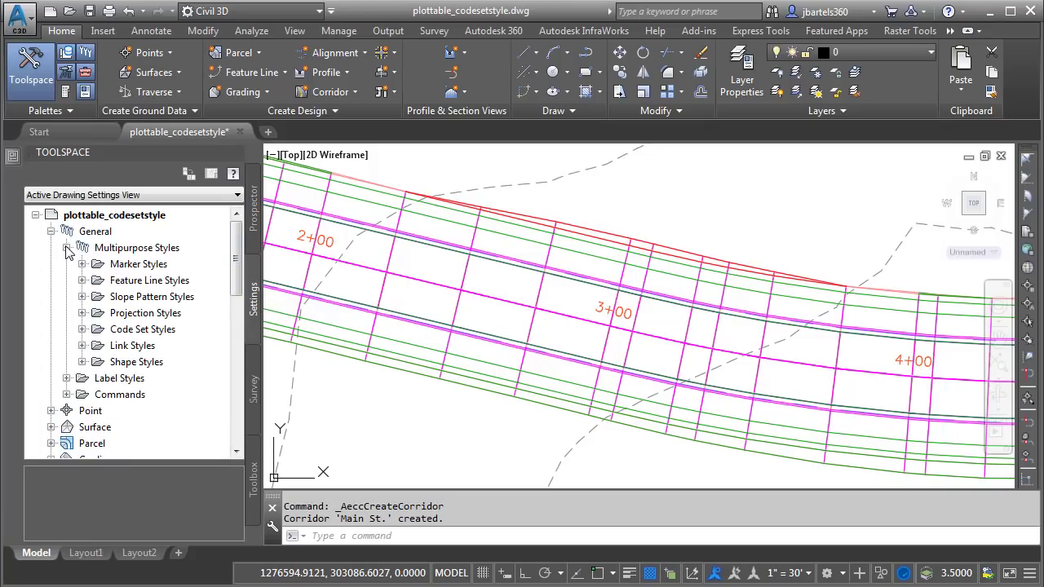
left_click(82, 330)
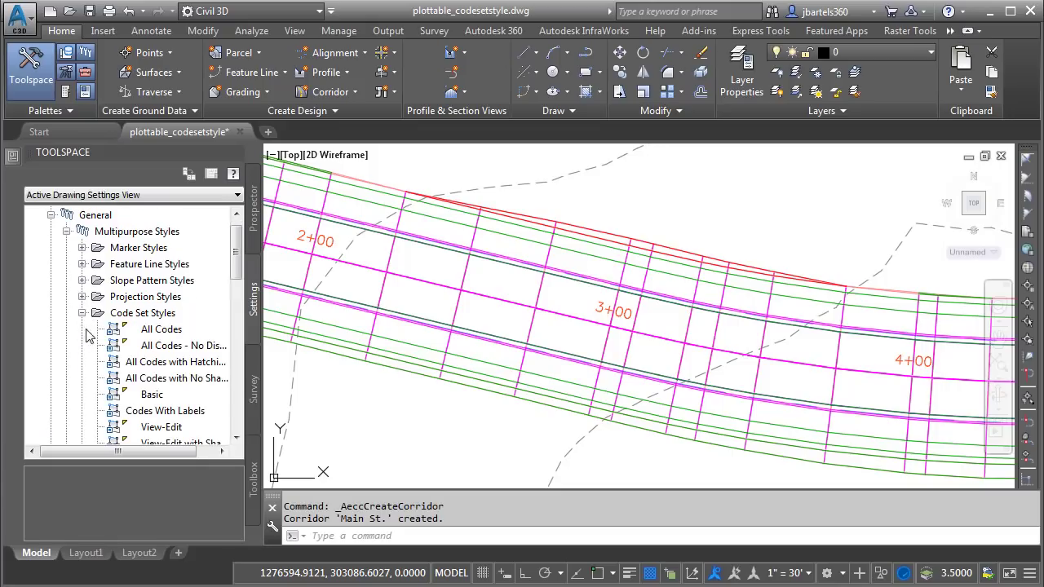
right_click(148, 333)
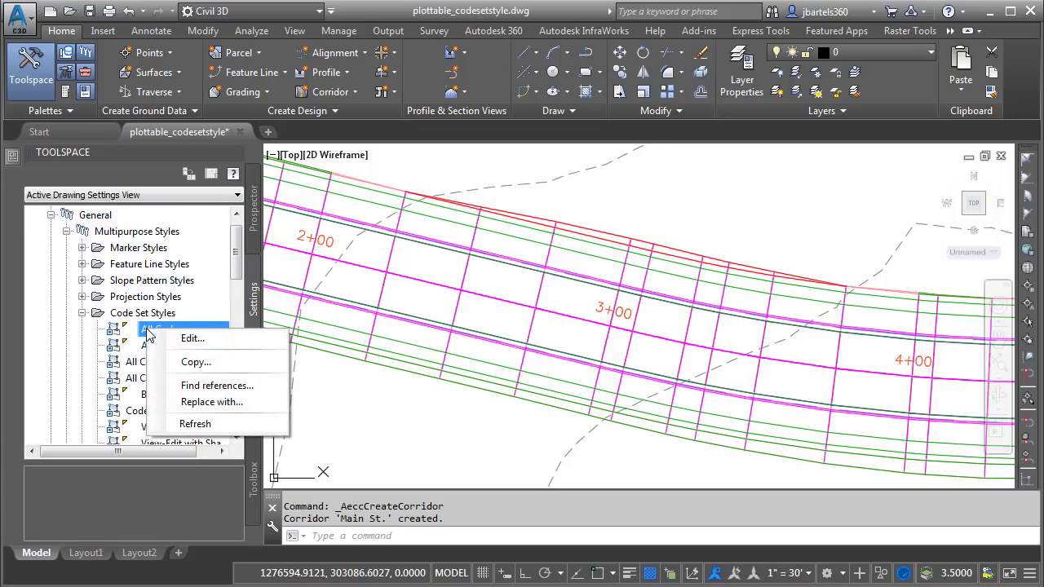
Step: Copy All Codes into a new style named 'Corridor Plot' and show its codes
left_click(184, 362)
left_click_drag(114, 84, 48, 84)
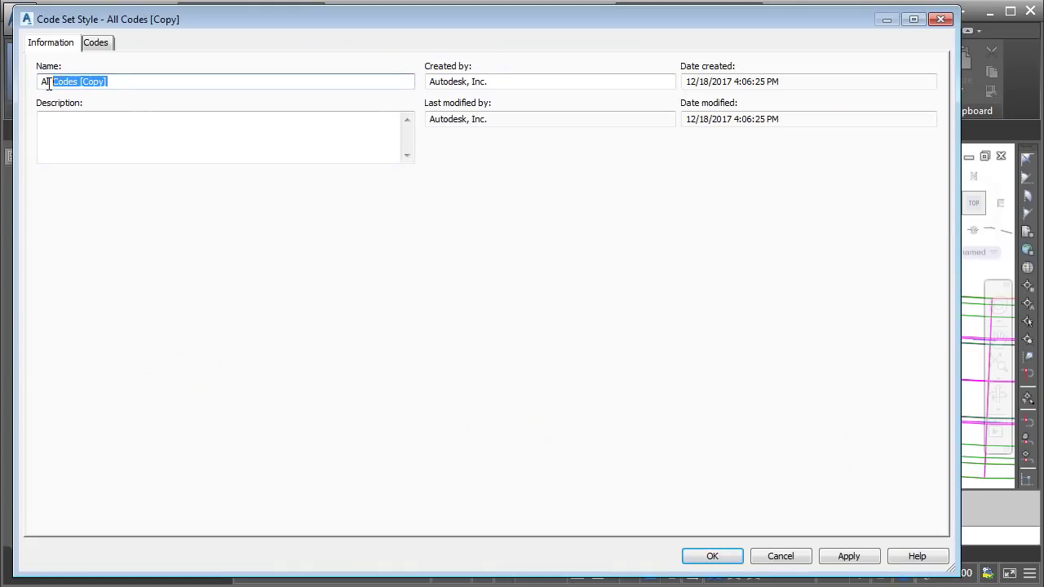
type("Corridor Plot")
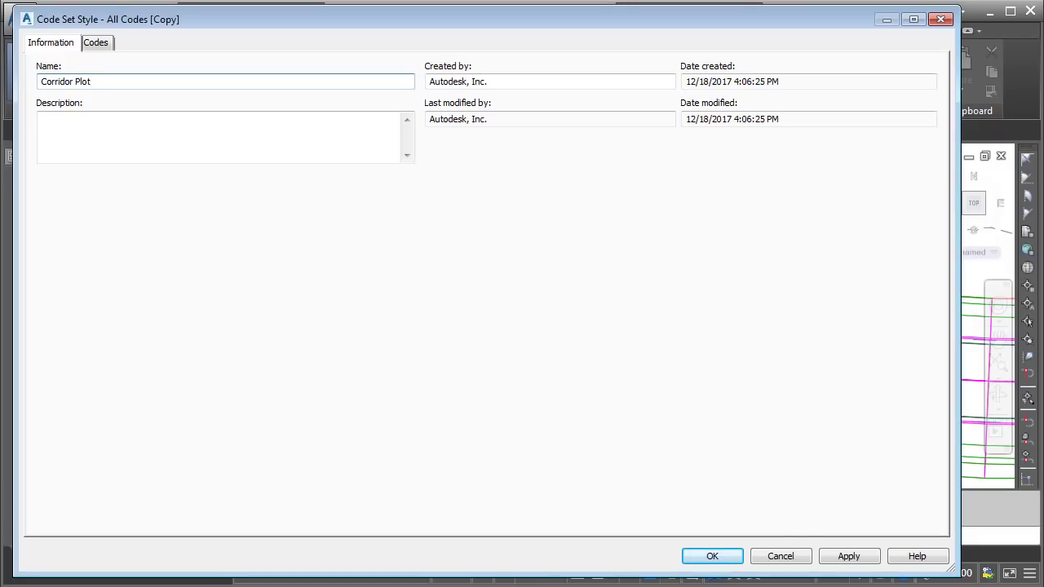
left_click(96, 45)
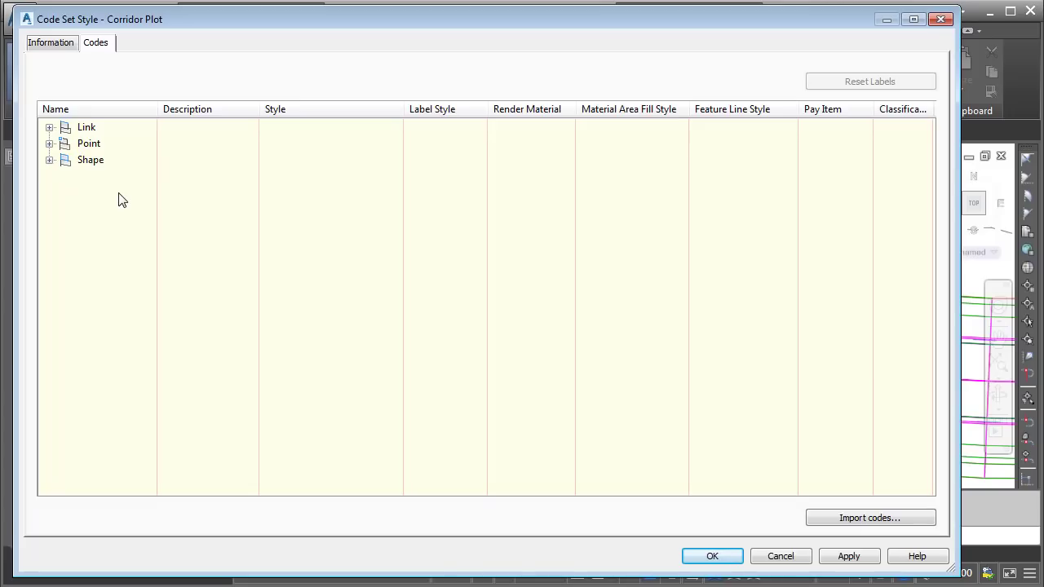
Step: Select all Link codes from <default> to Top and set their style to _No Display
left_click(49, 127)
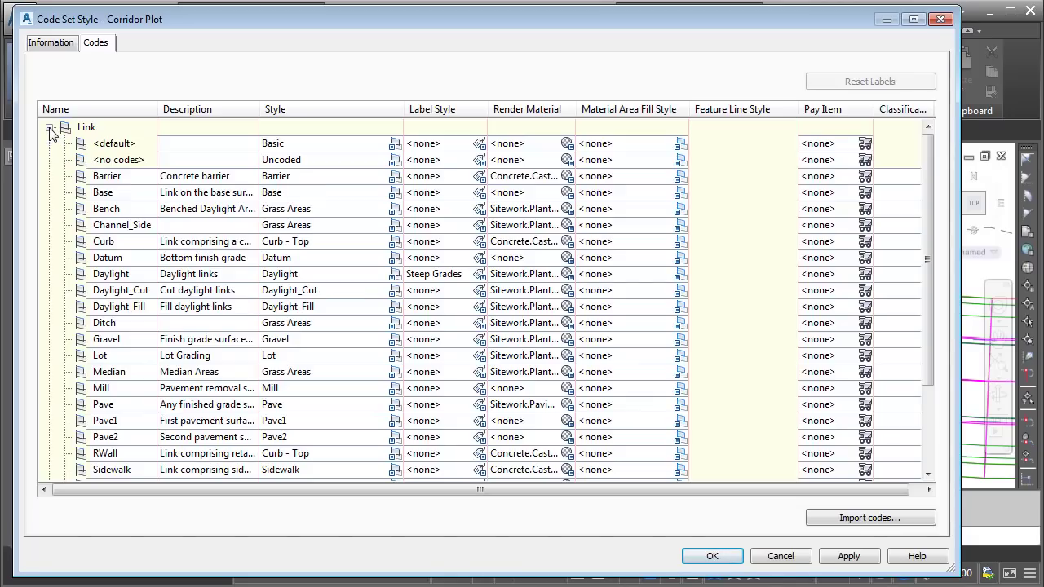
left_click(106, 144)
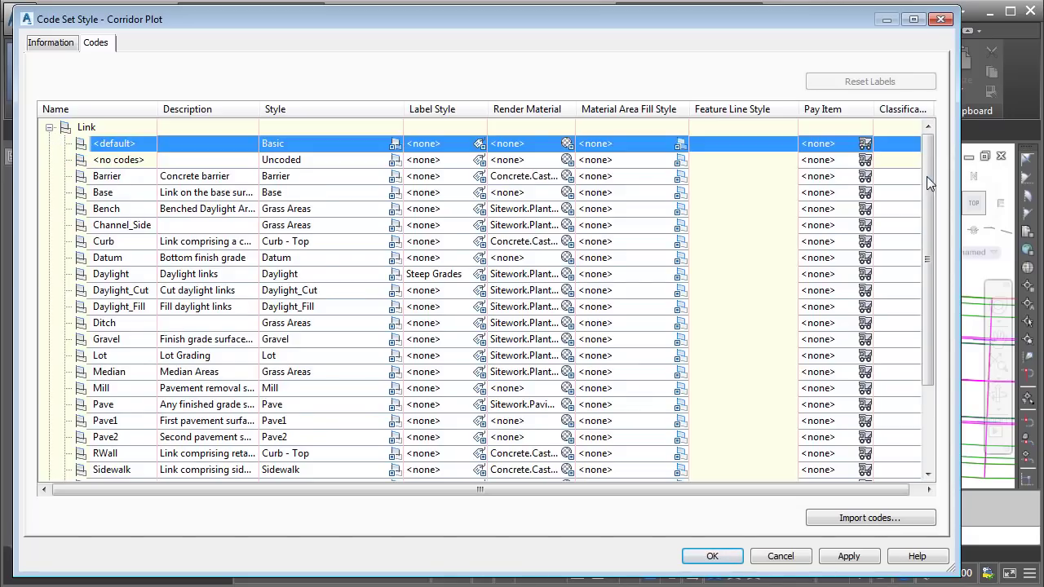
left_click_drag(926, 177, 928, 254)
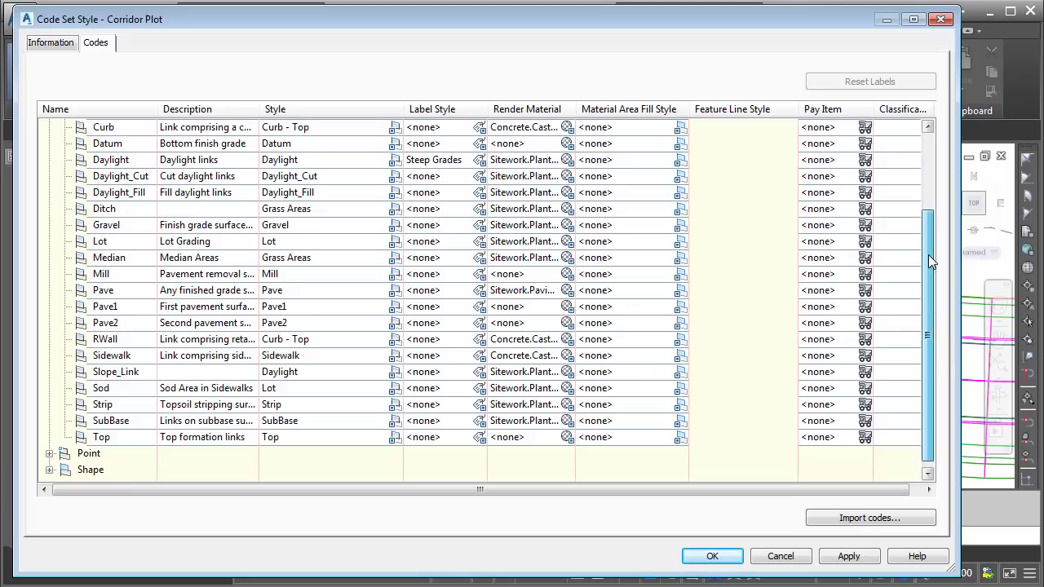
left_click(107, 440, "shift")
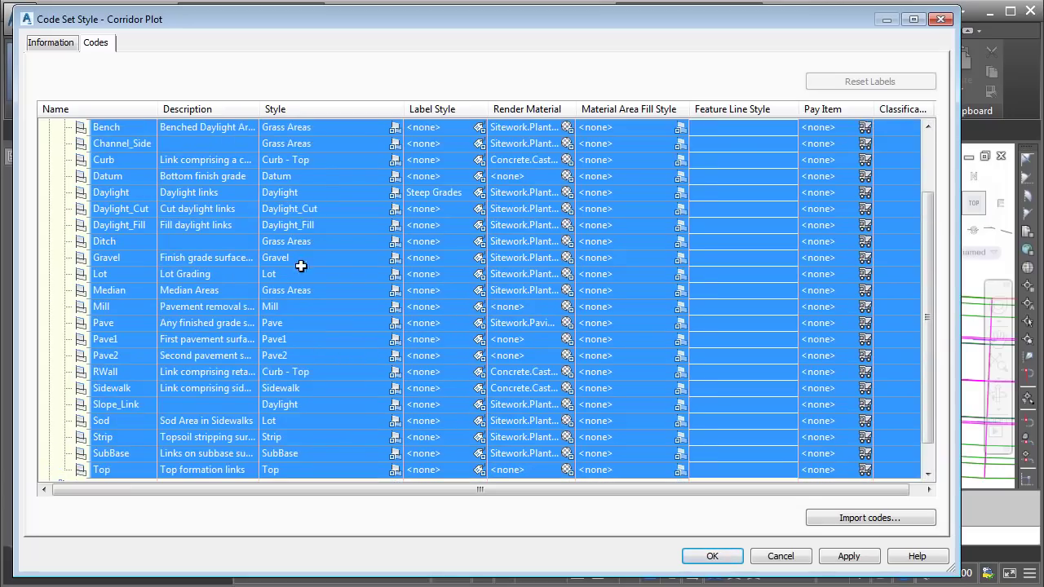
left_click(393, 128)
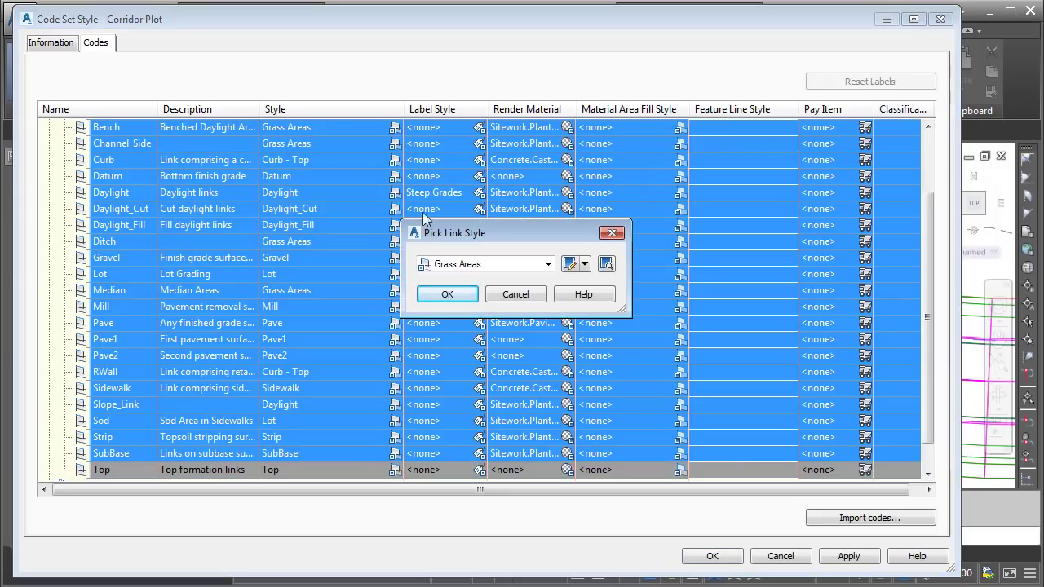
left_click(548, 264)
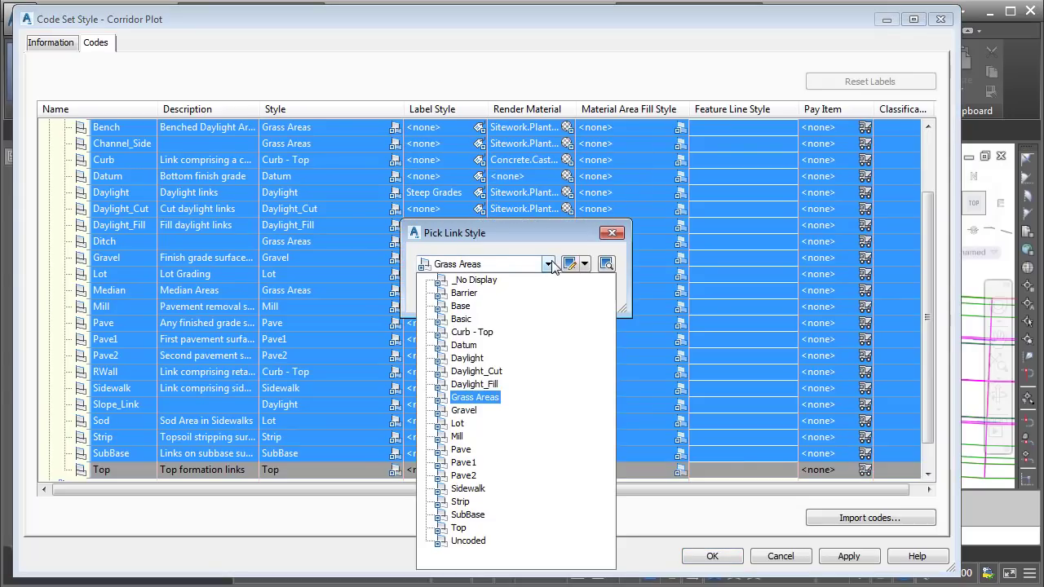
left_click(487, 281)
left_click(445, 295)
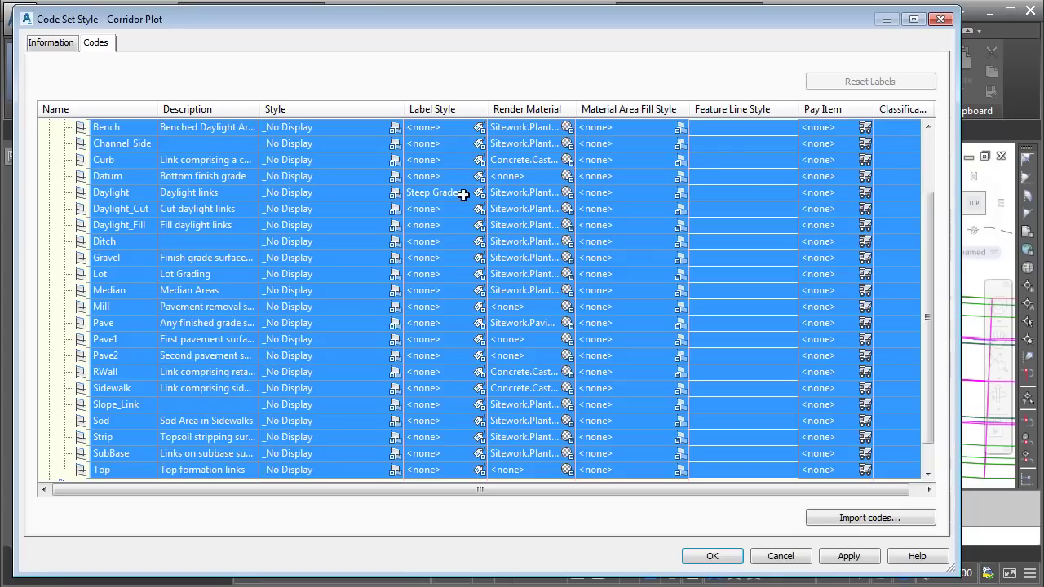
Step: Set the selected Link codes' label style and render material to <none>
left_click(479, 129)
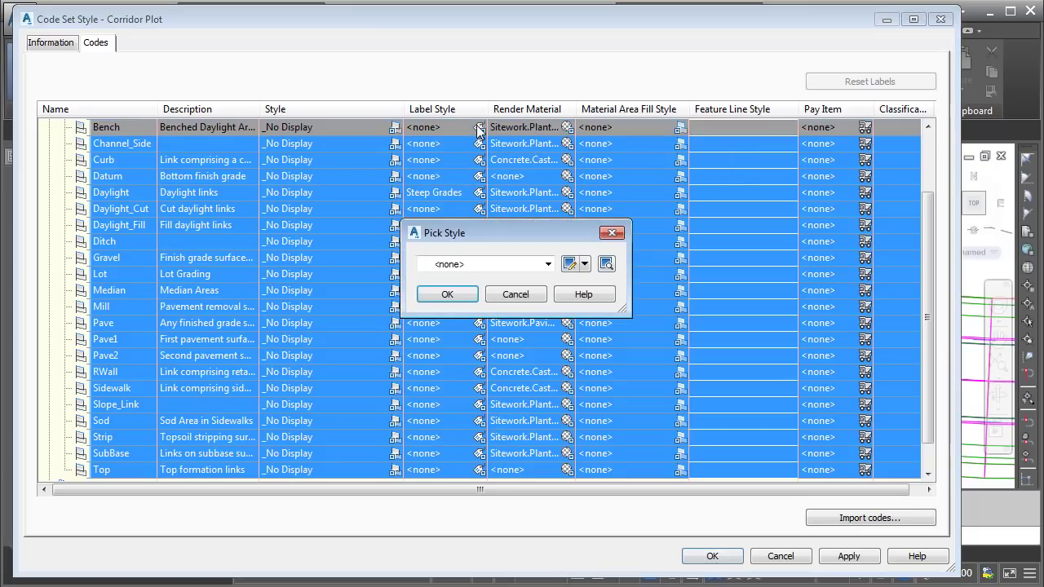
left_click(445, 295)
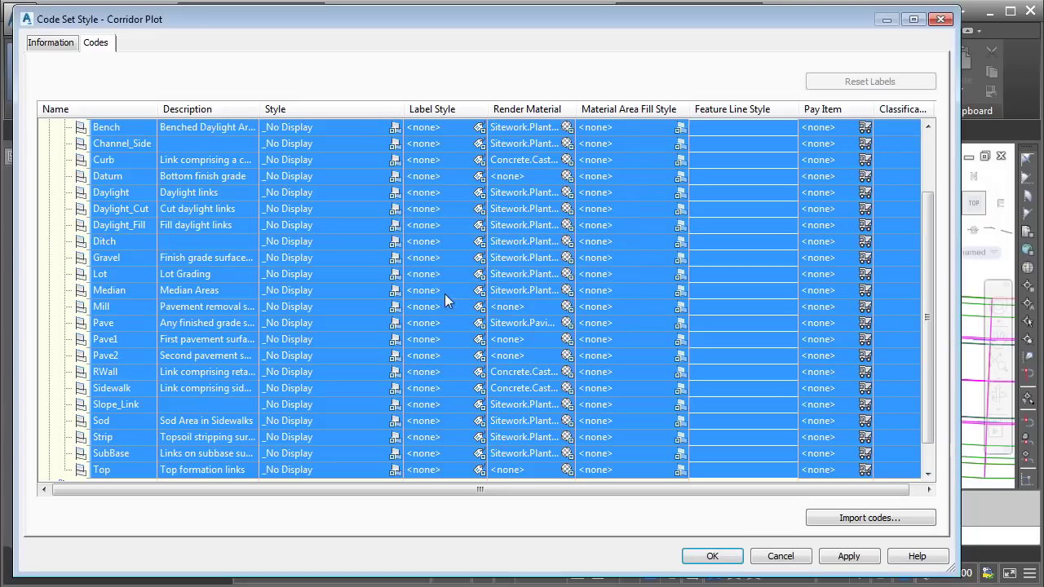
left_click(567, 128)
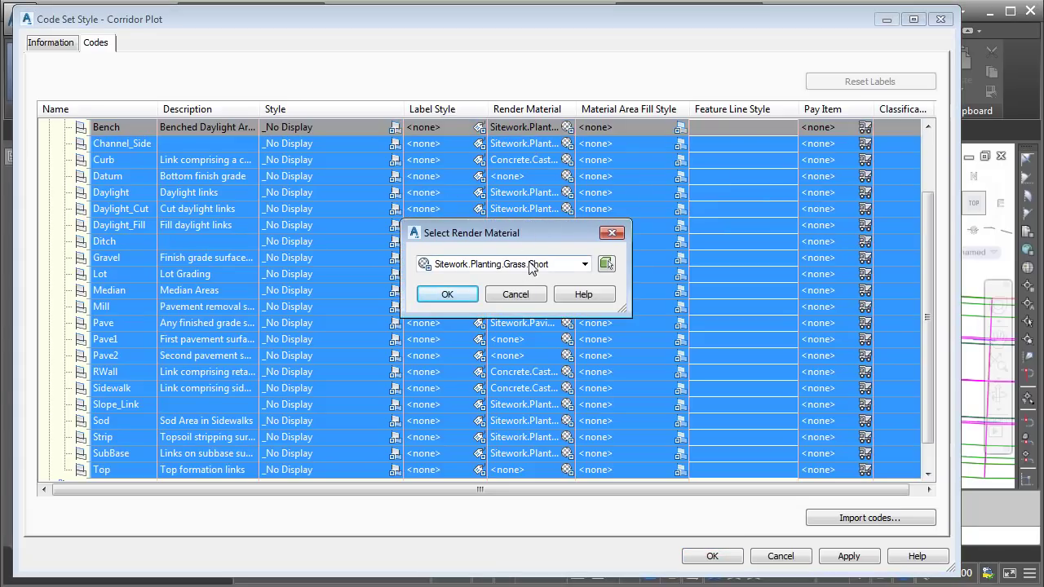
left_click(583, 266)
left_click(455, 276)
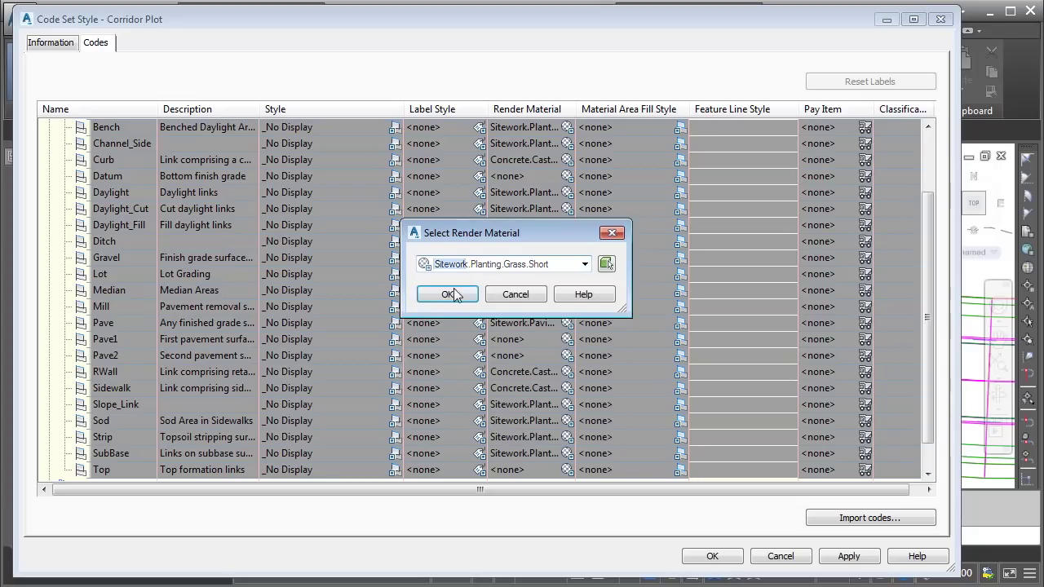
left_click(448, 295)
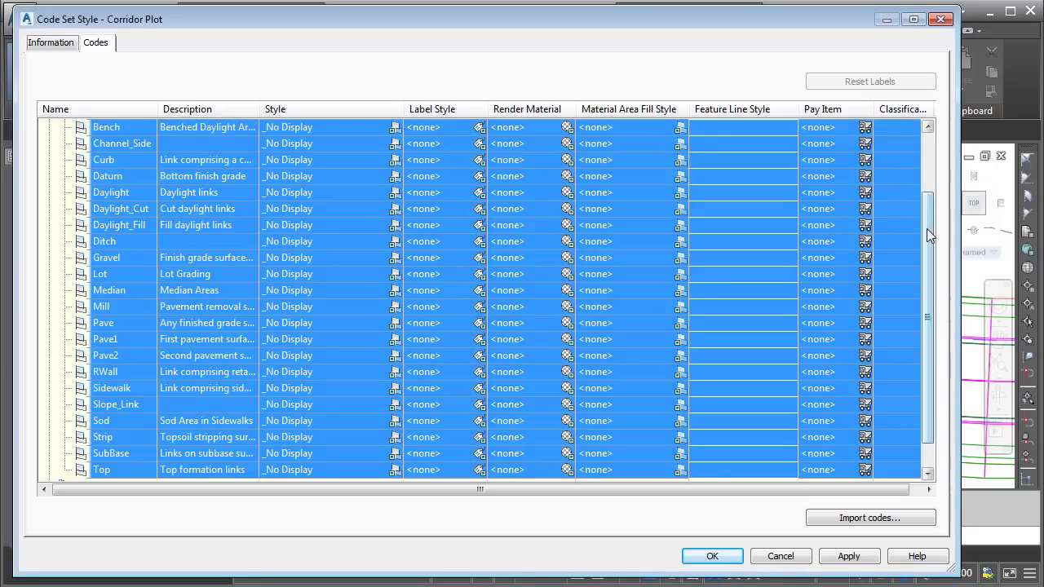
Step: Select all Point codes from <default> to Top_Curb and give them the _No Markers style
left_click_drag(926, 228, 931, 165)
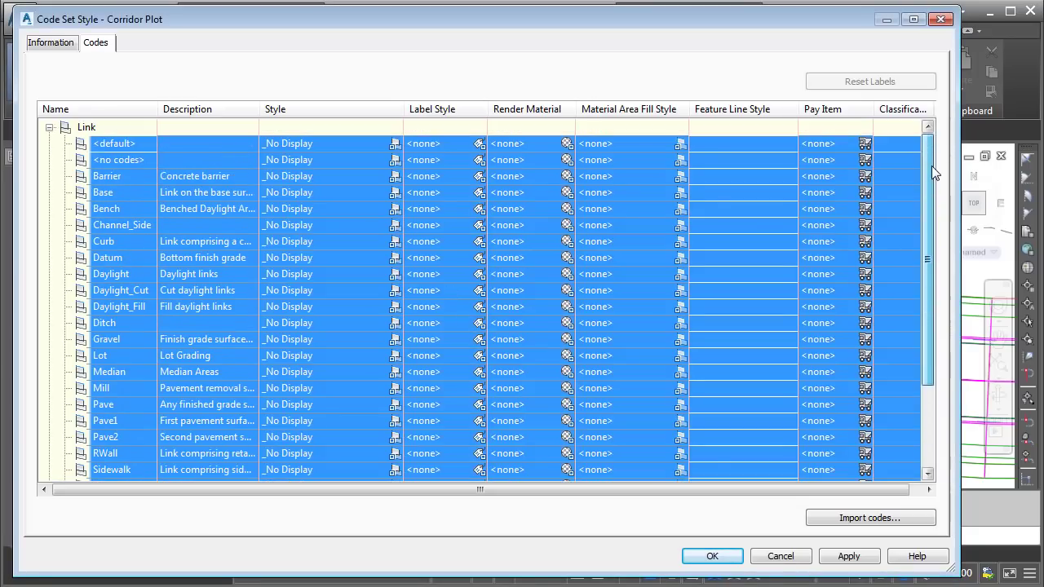
left_click(49, 128)
left_click(49, 143)
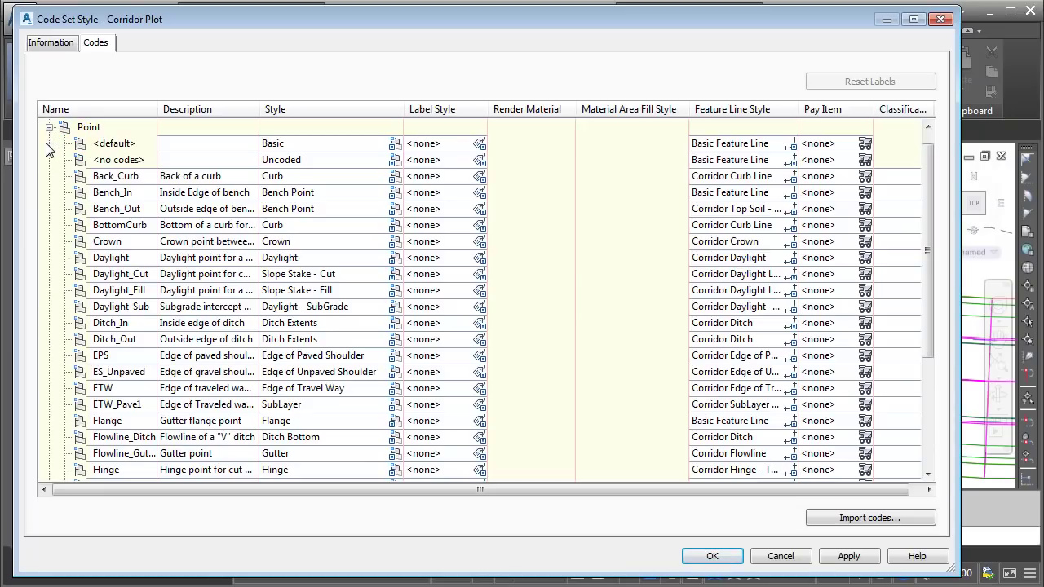
left_click(99, 145)
left_click_drag(928, 224, 928, 346)
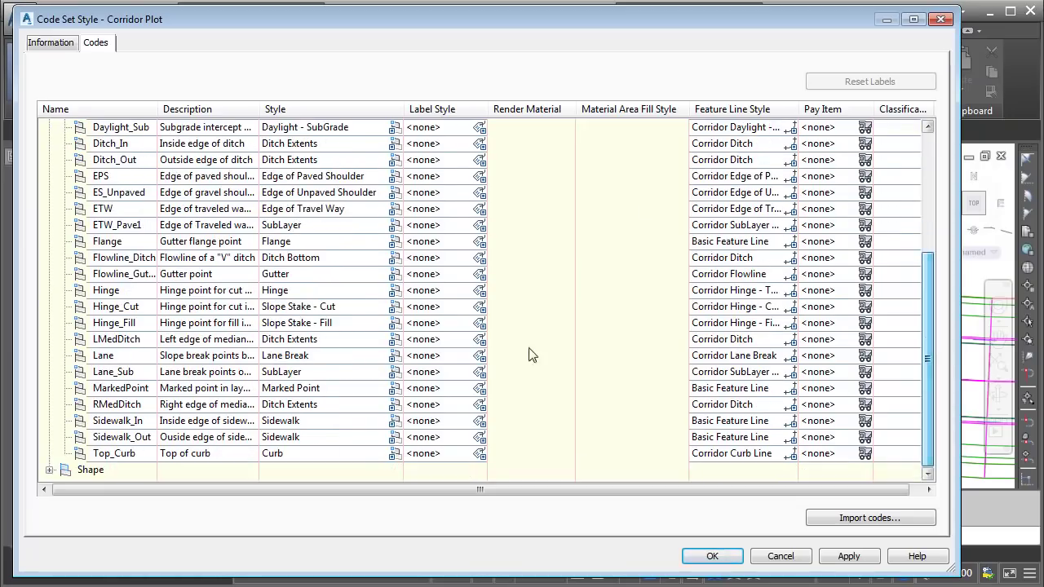
left_click(124, 454, "shift")
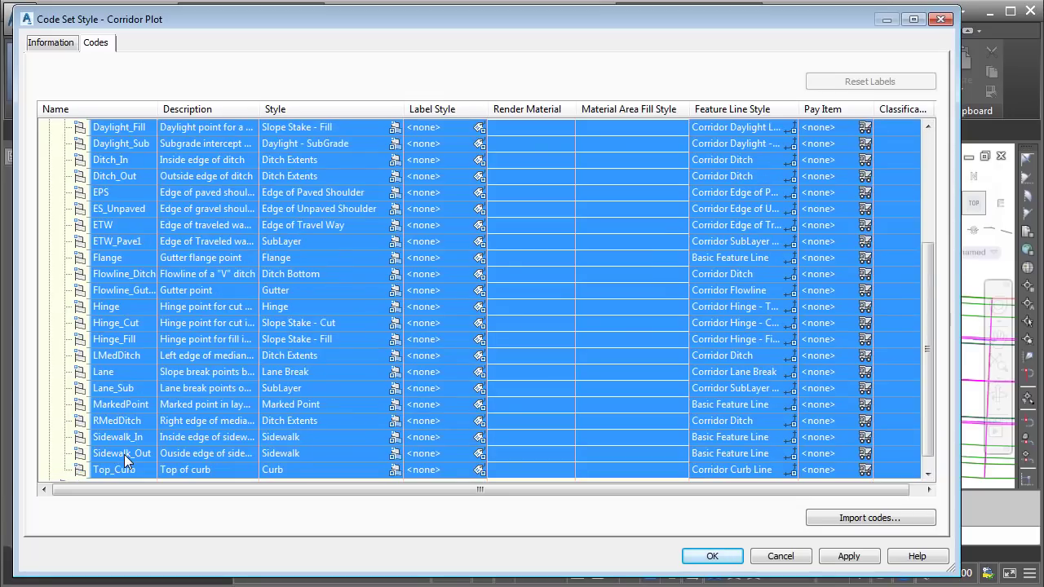
left_click(393, 128)
left_click(547, 263)
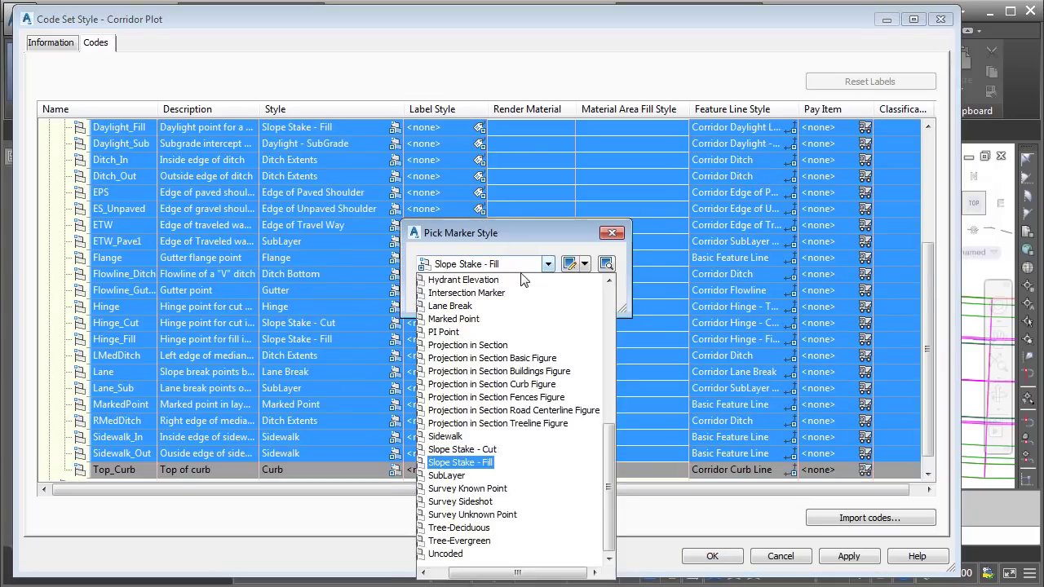
left_click_drag(608, 438, 609, 292)
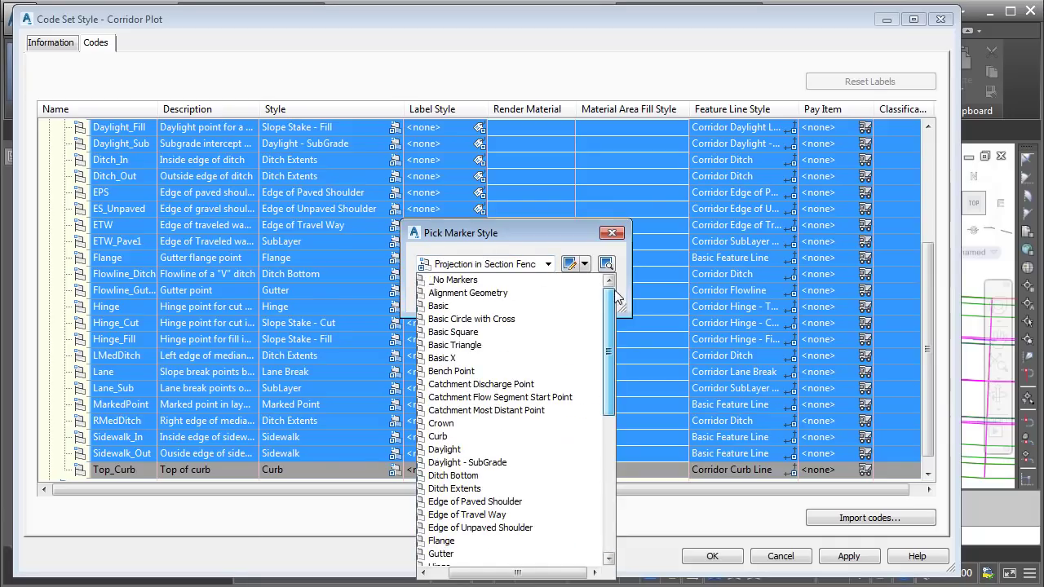
left_click(475, 280)
left_click(447, 294)
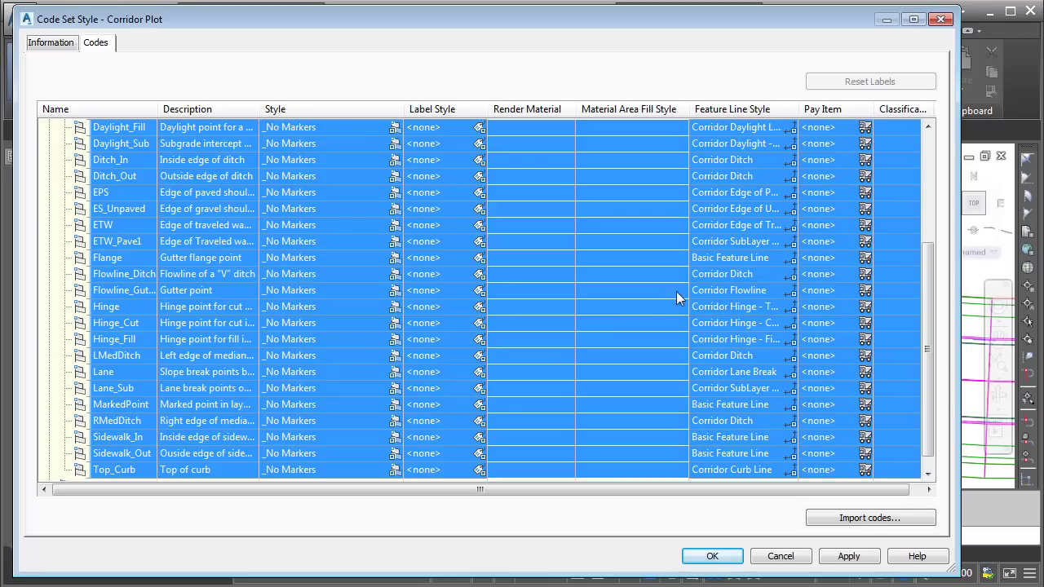
Step: Set the selected Point codes' feature line style to _No Display
left_click(789, 132)
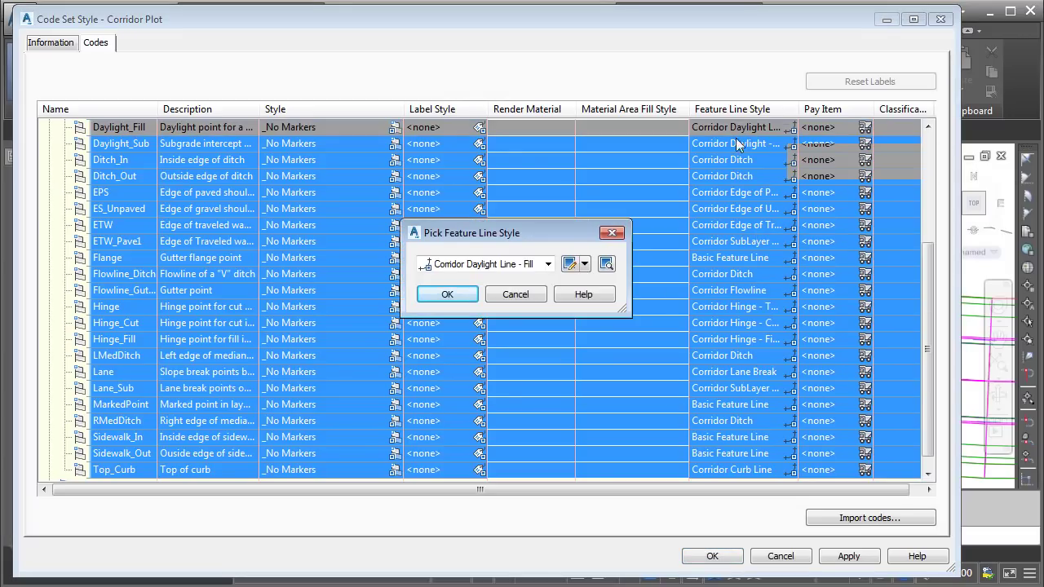
left_click(547, 266)
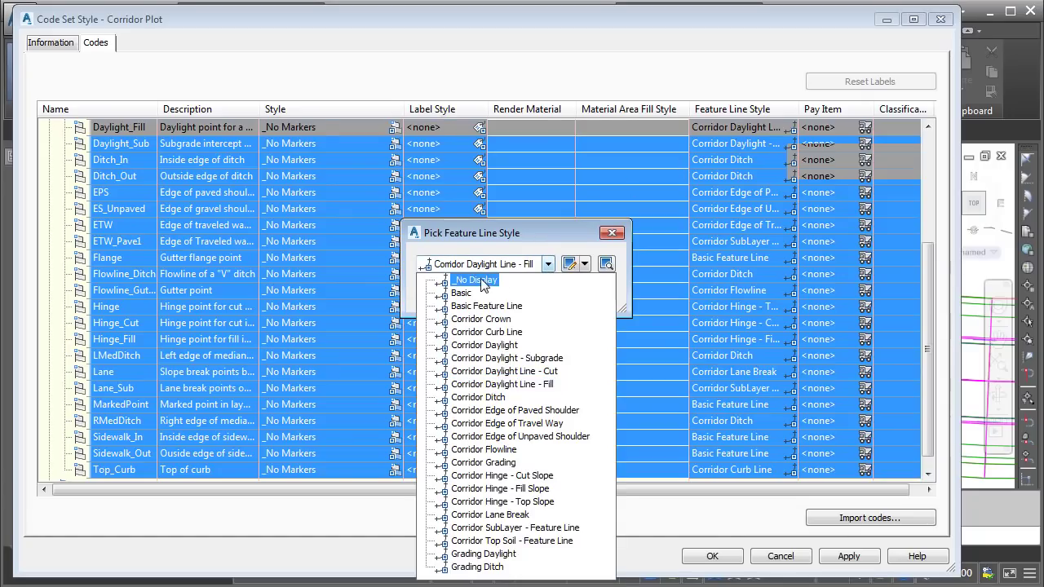
left_click(477, 280)
left_click(448, 297)
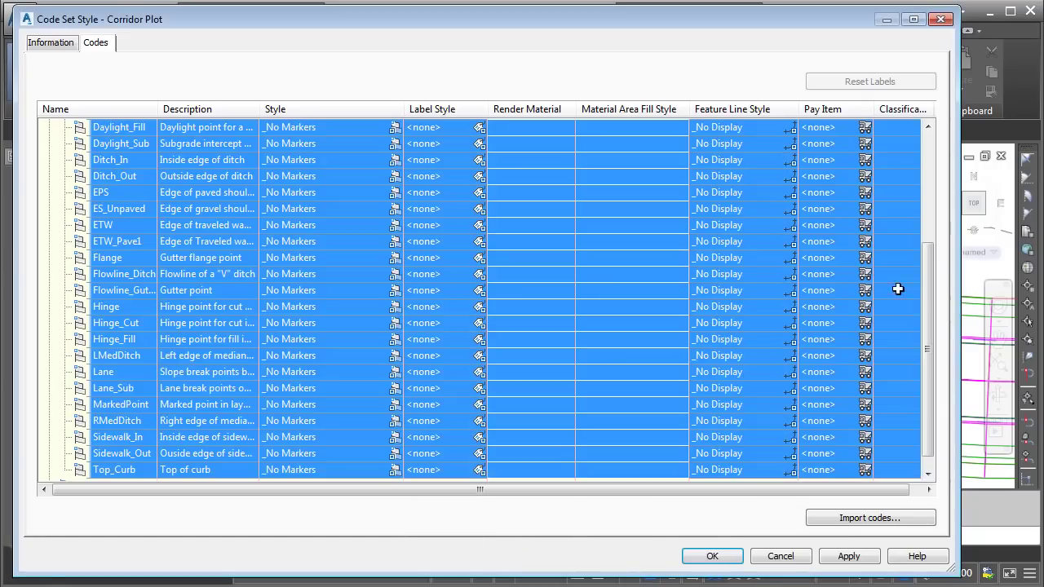
Step: Set all Shape codes from <default> to SubBase to _No Display and save the Corridor Plot style
scroll(896, 289, "up", 4)
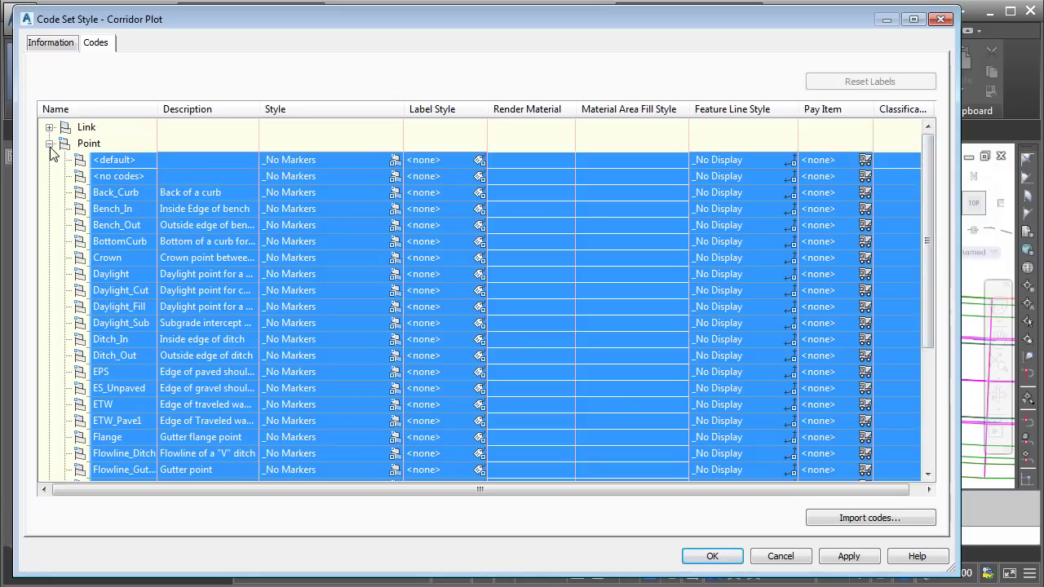
left_click(50, 144)
left_click(49, 160)
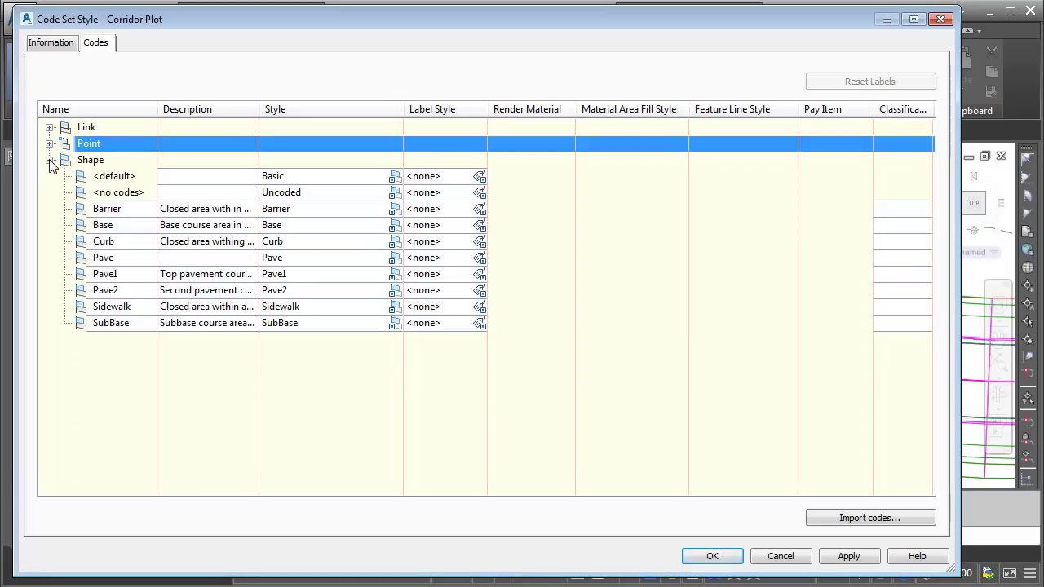
left_click(101, 178)
left_click(102, 326, "shift")
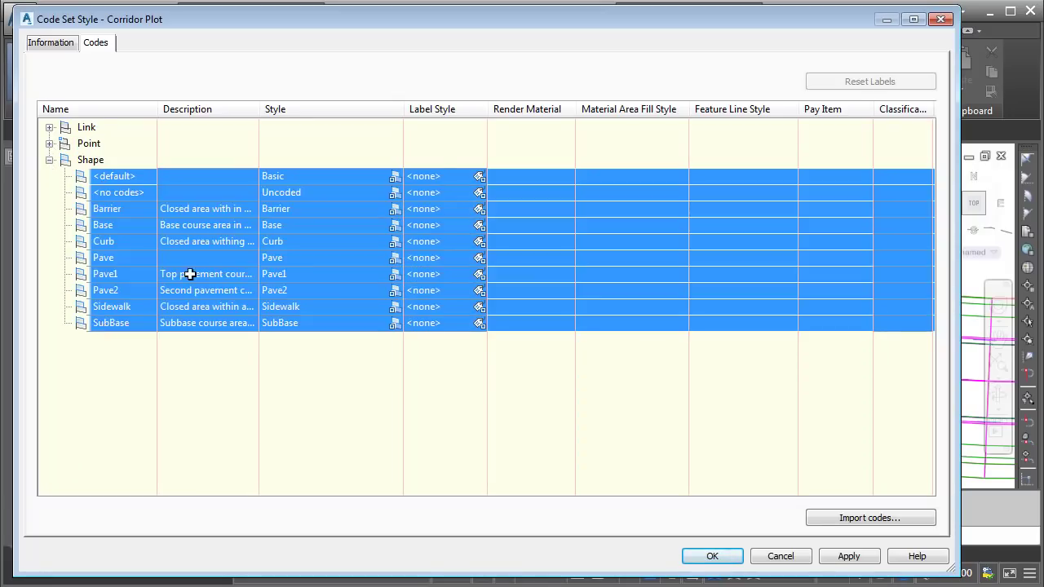
left_click(394, 178)
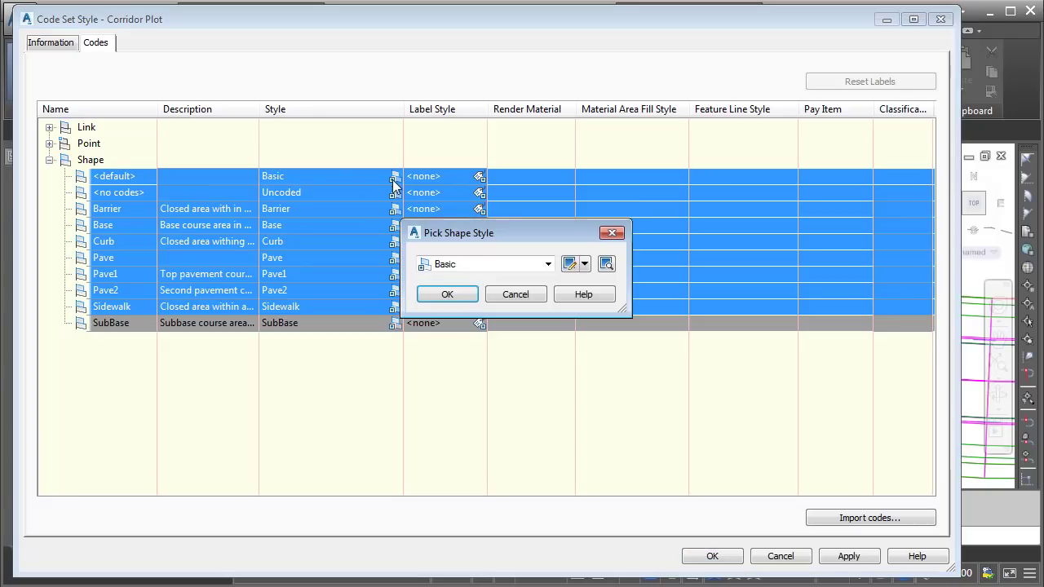
left_click(548, 263)
scroll(609, 310, "up", 1)
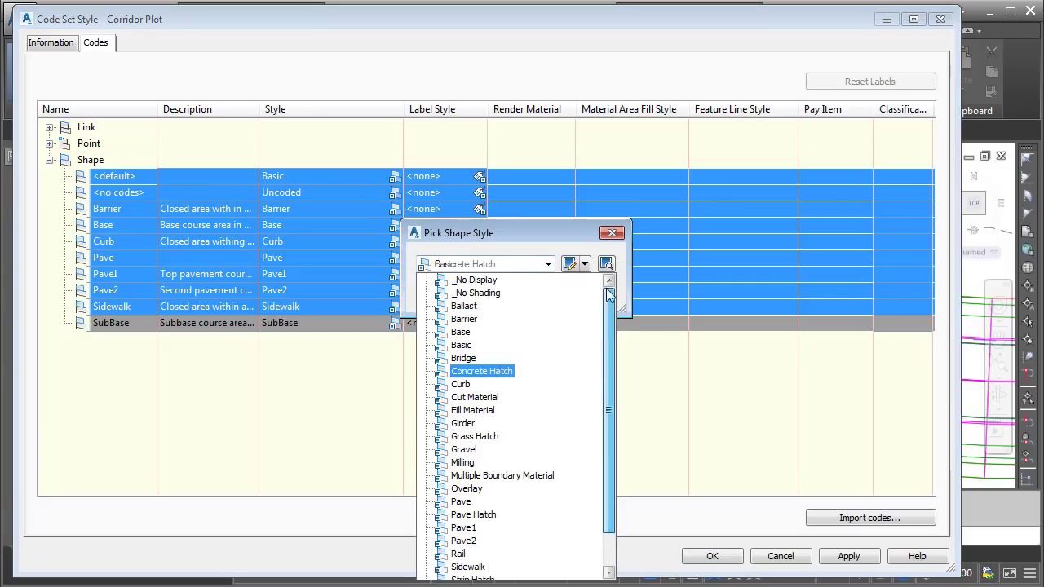
left_click(475, 279)
left_click(447, 295)
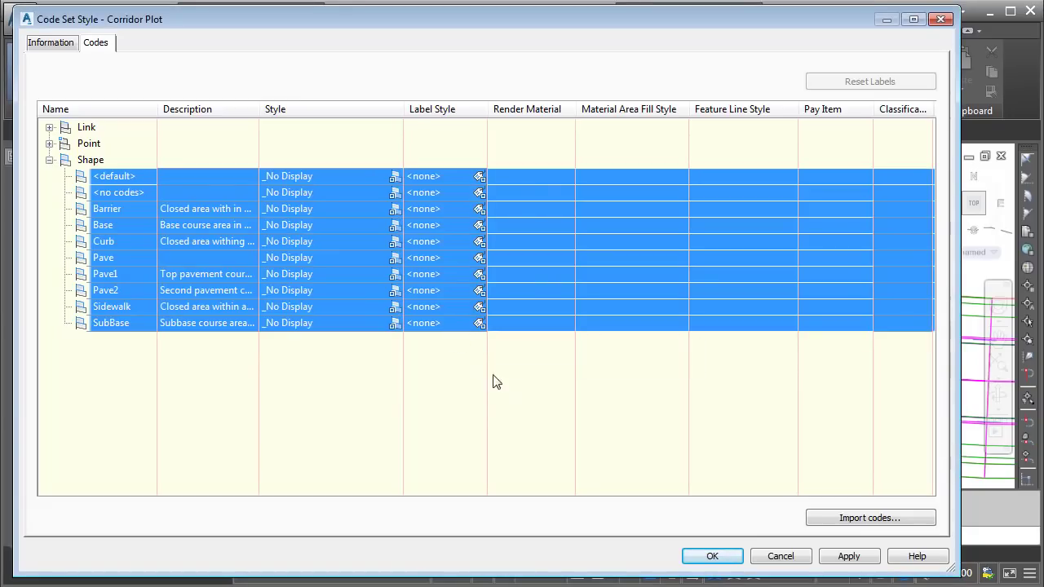
left_click(690, 557)
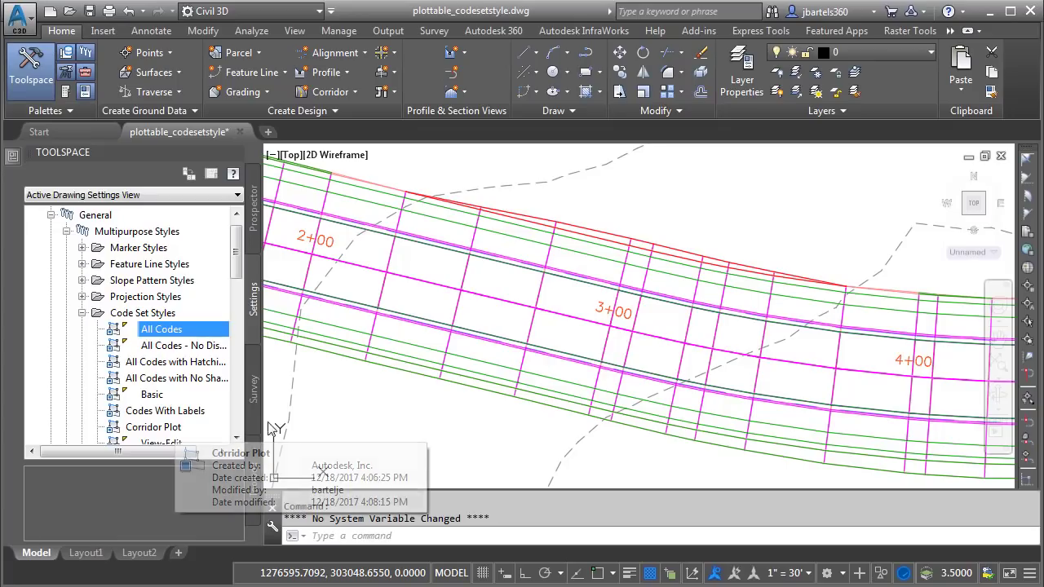
mouse_move(384, 428)
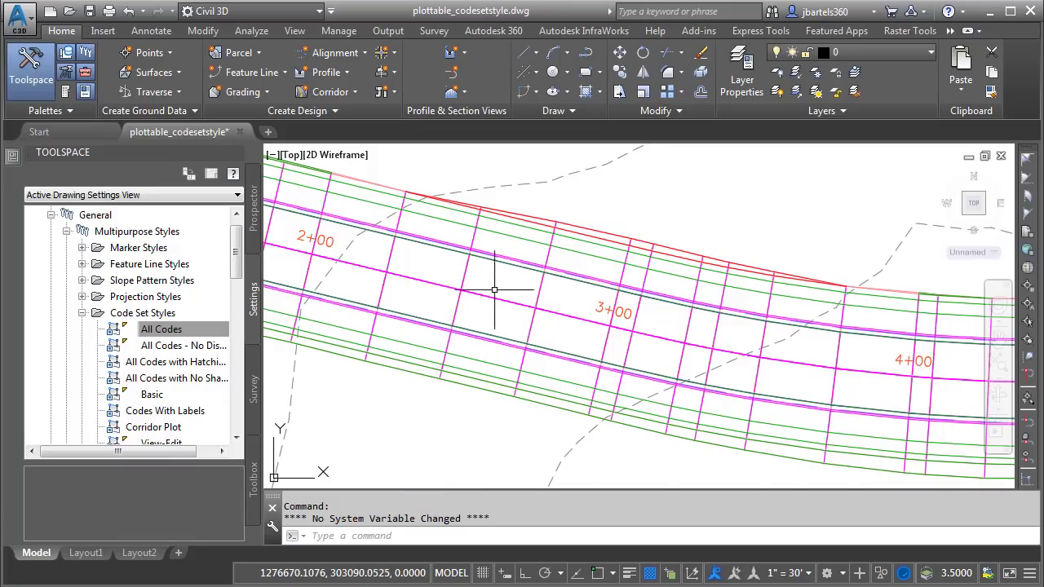
scroll(500, 278, "up", 2)
middle_click_drag(500, 279, 466, 350)
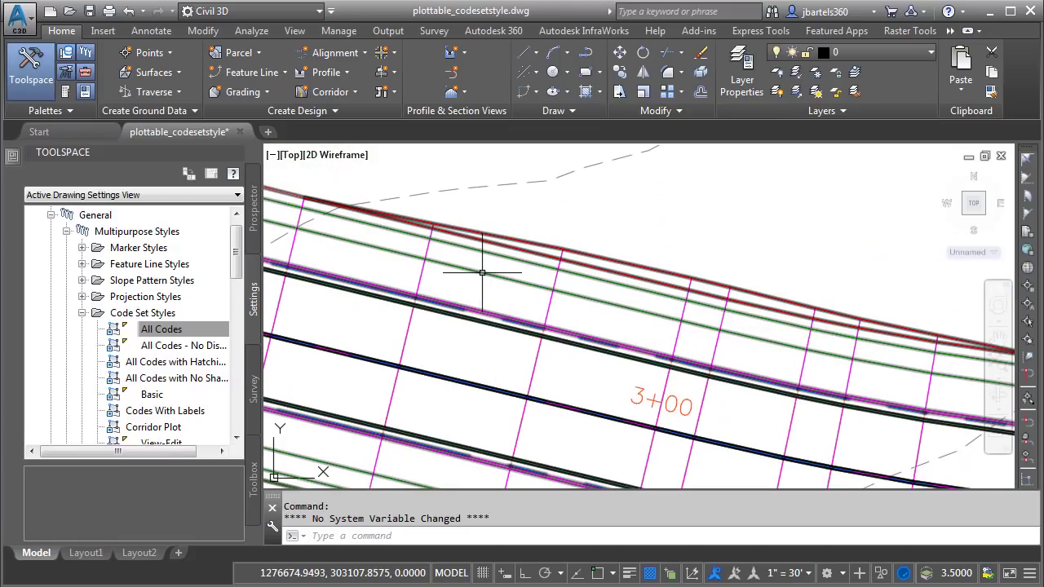
mouse_move(481, 273)
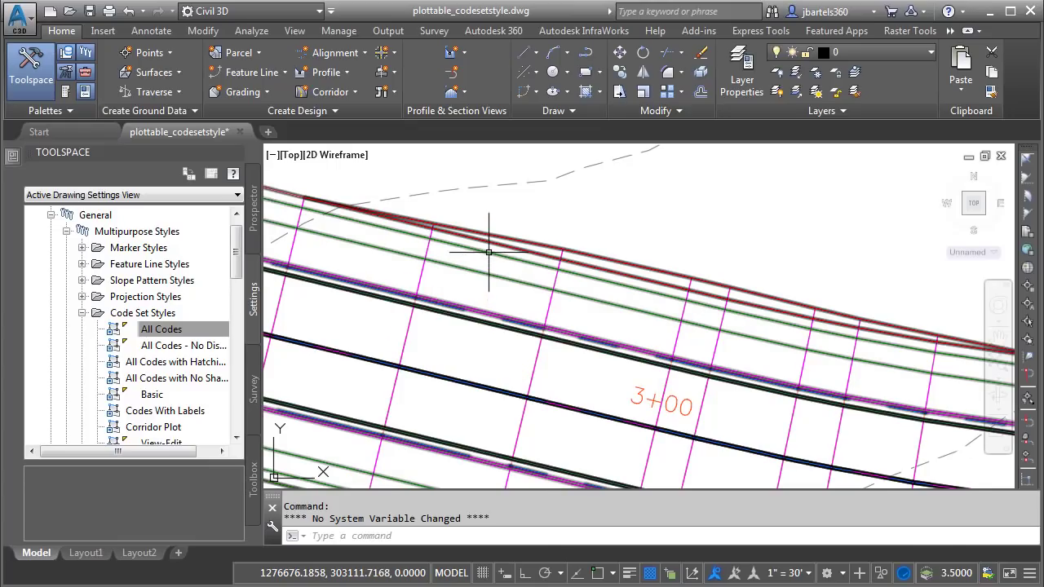
mouse_move(488, 252)
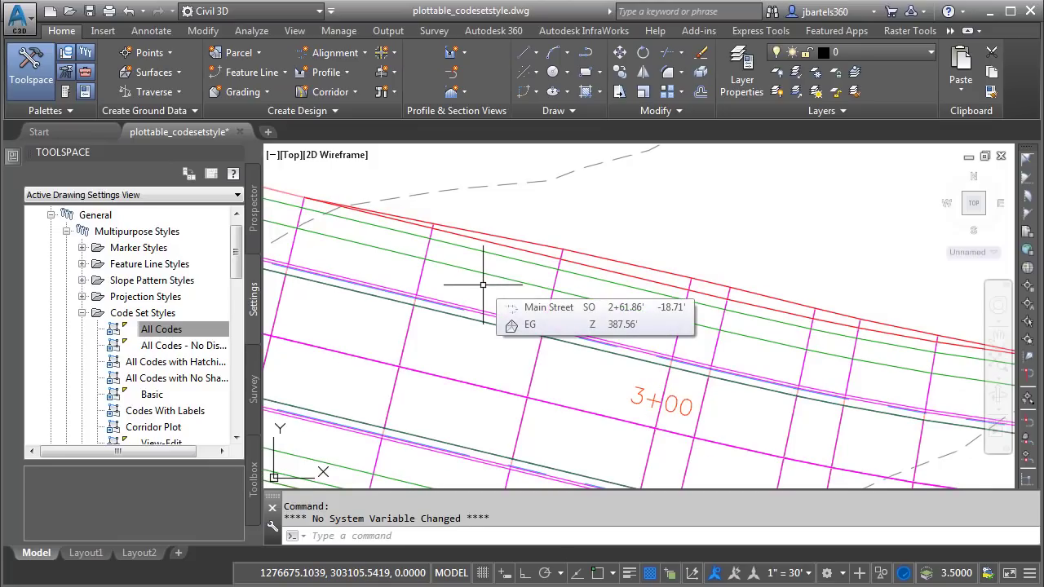
Step: Zoom and pan down to the assembly cross-section across the left lane
scroll(483, 284, "down", 3)
middle_click_drag(482, 285, 410, 455)
scroll(482, 312, "up", 2)
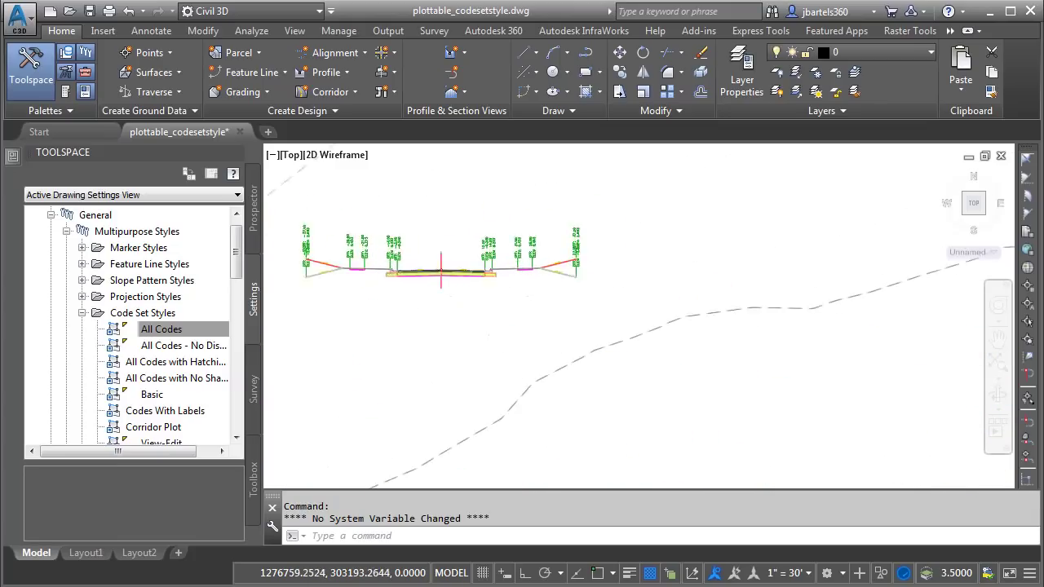
scroll(522, 275, "up", 5)
middle_click_drag(587, 228, 594, 327)
scroll(593, 321, "up", 3)
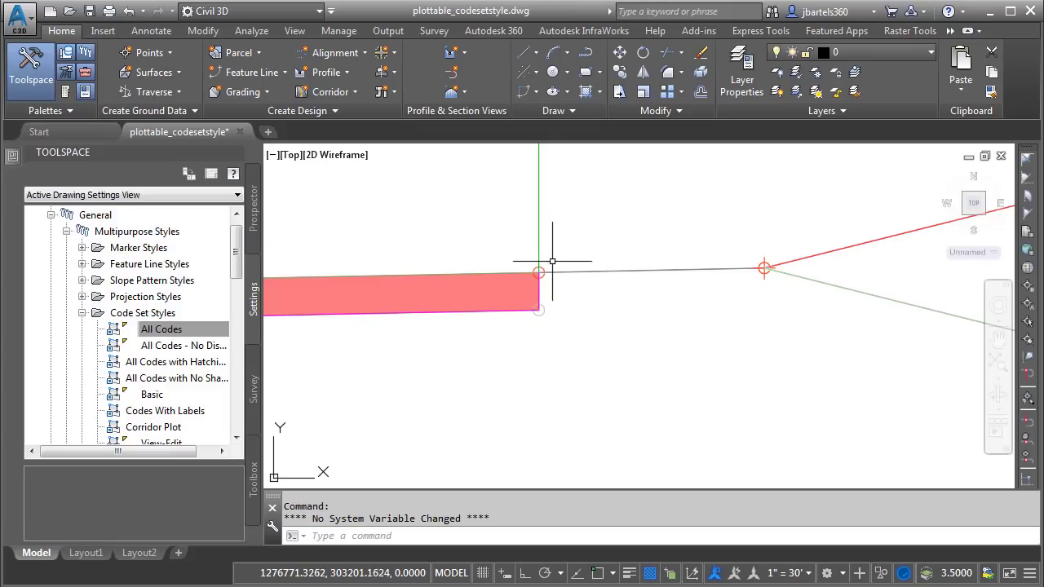
mouse_move(543, 265)
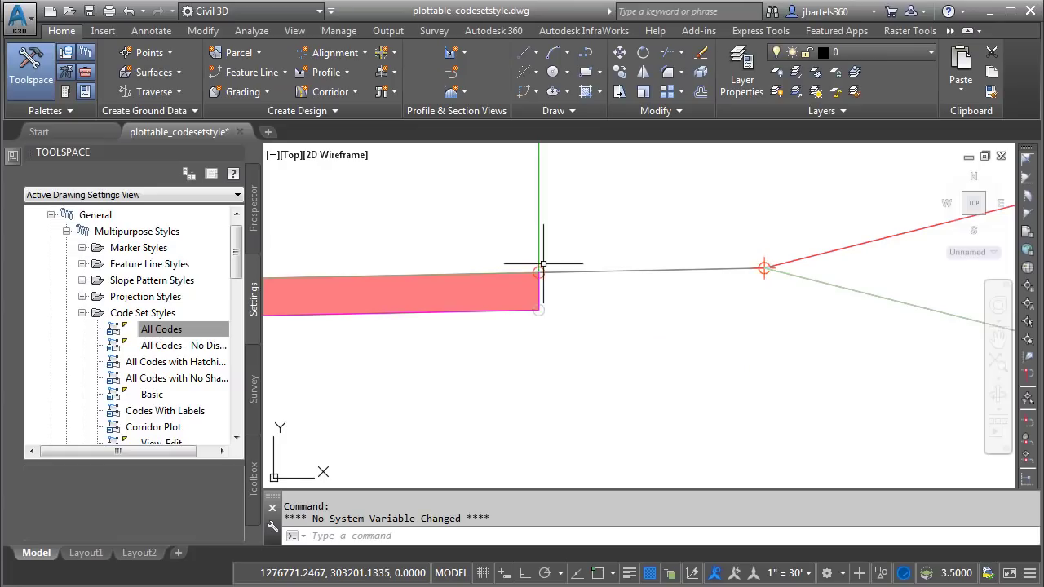
Step: Zoom in on the lane and pavement layers to read the subassembly point codes
scroll(634, 350, "up", 1)
middle_click_drag(633, 350, 570, 267)
scroll(421, 275, "up", 5)
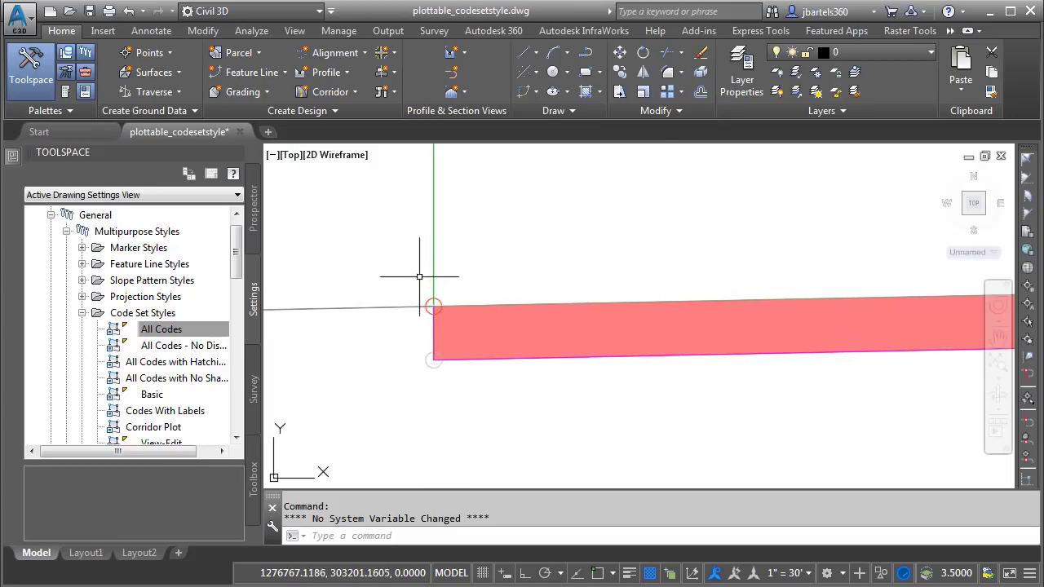
mouse_move(435, 315)
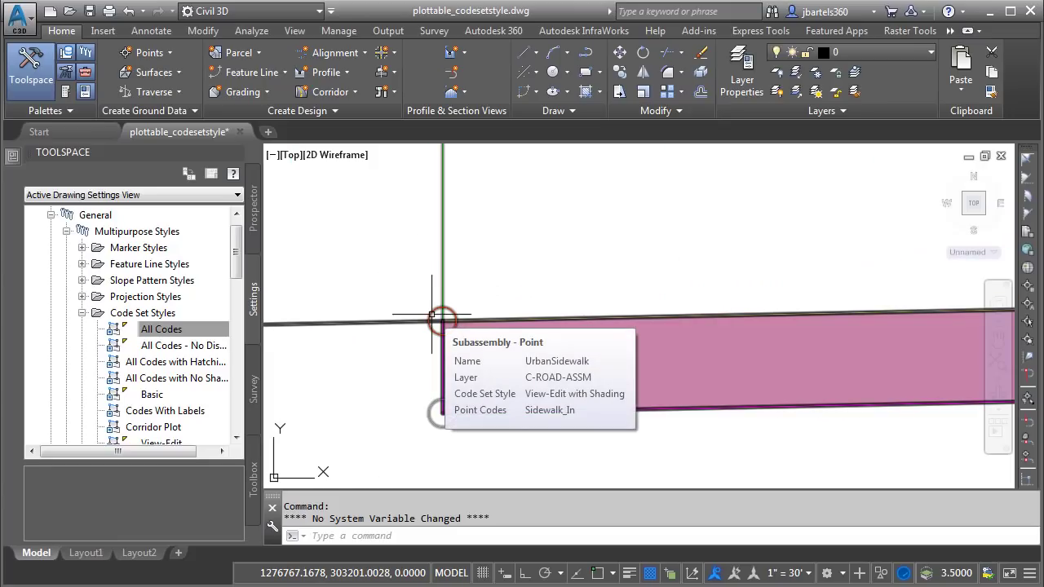
scroll(384, 273, "down", 3)
scroll(427, 268, "up", 3)
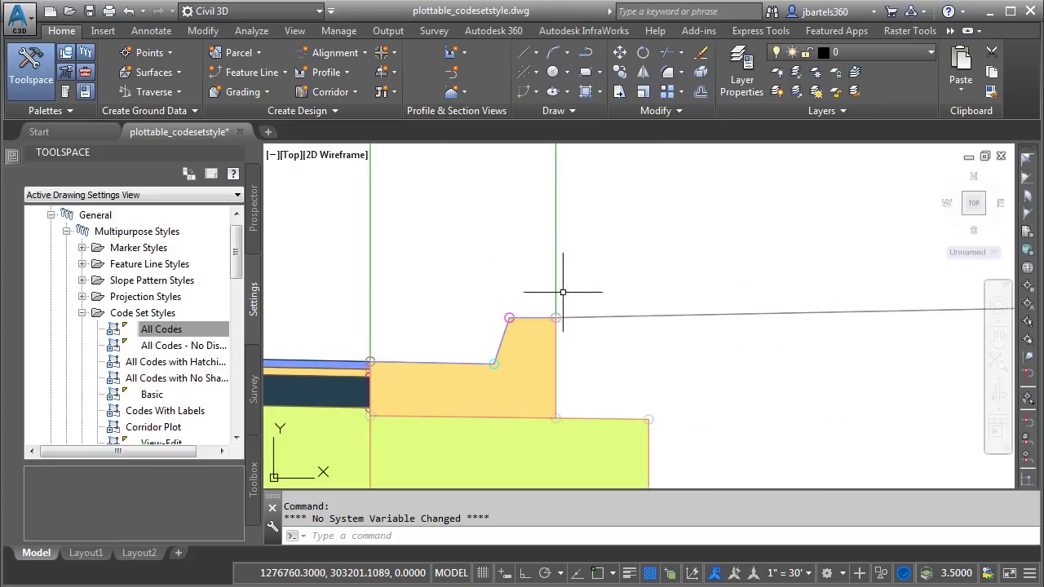
scroll(562, 291, "up", 4)
mouse_move(504, 331)
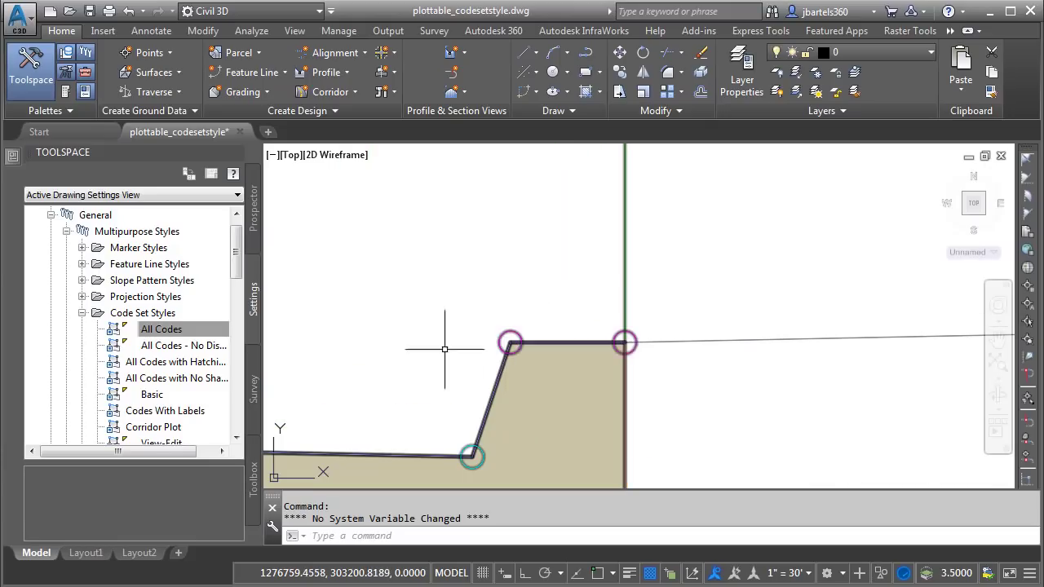
middle_click_drag(443, 349, 657, 273)
scroll(485, 337, "up", 3)
middle_click_drag(484, 338, 592, 284)
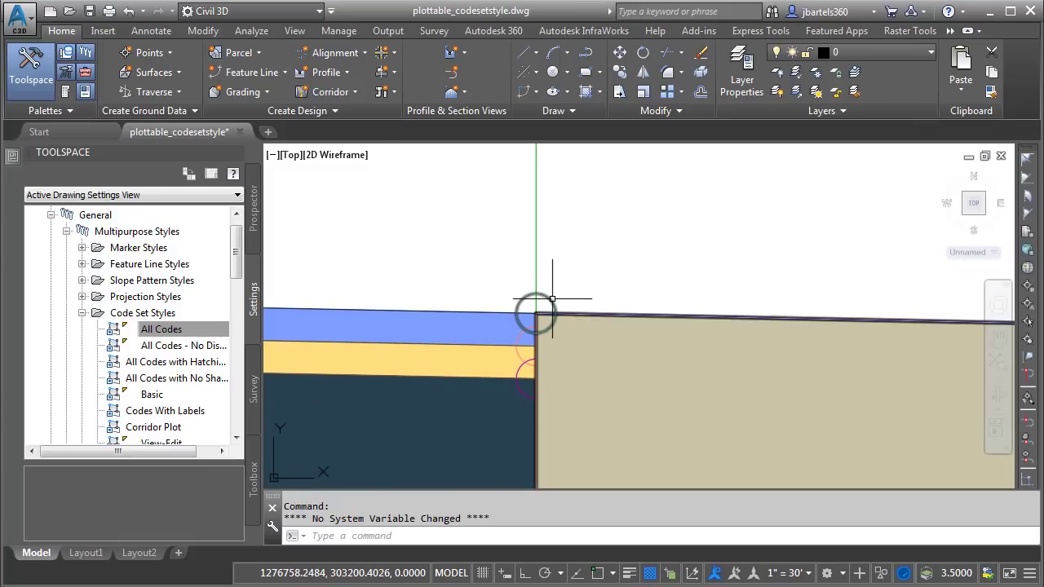
mouse_move(552, 299)
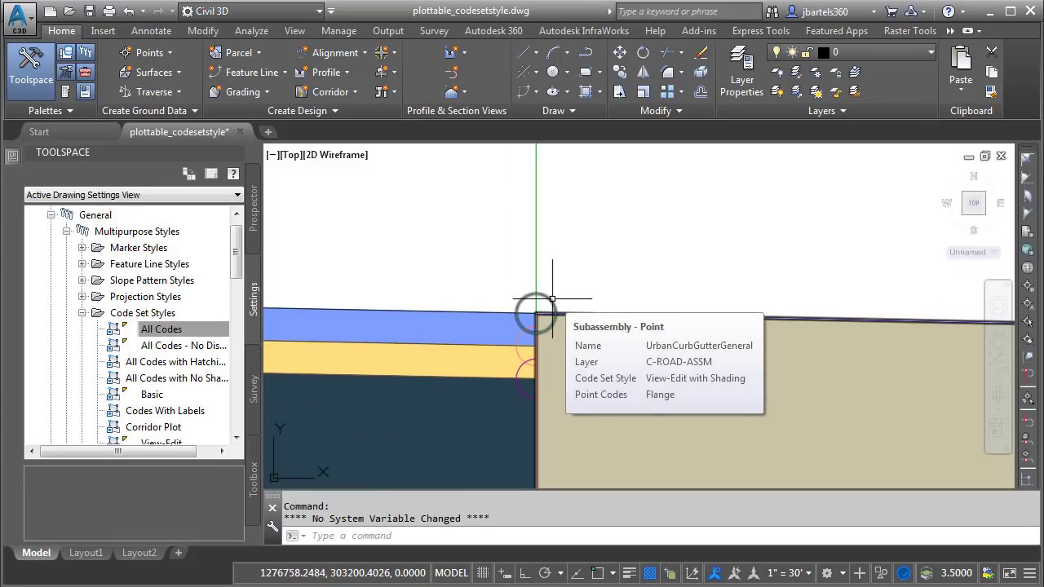
Step: Bring the left lane subassembly to the front of the display order
left_click(433, 310)
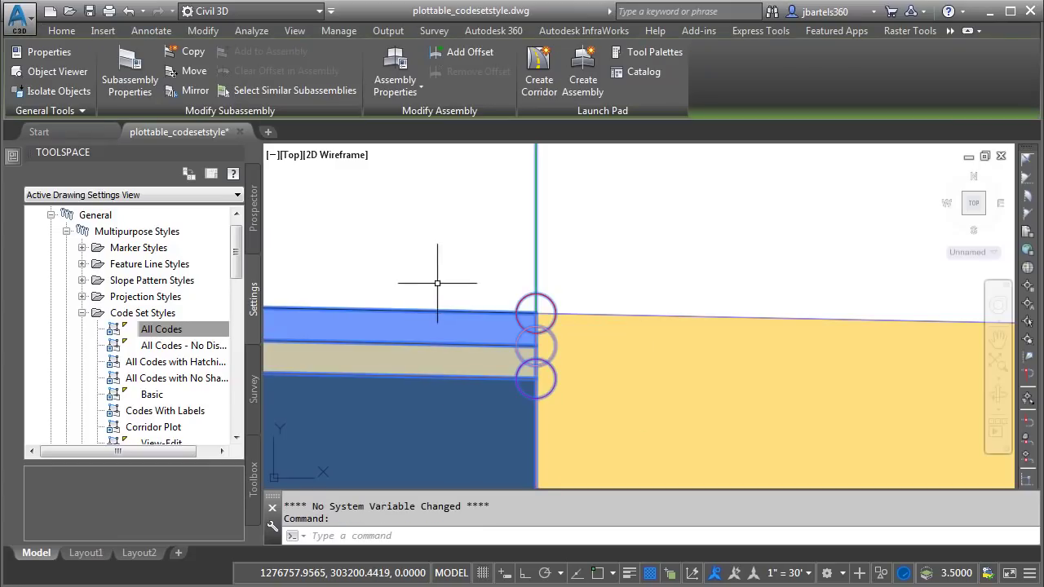
right_click(437, 255)
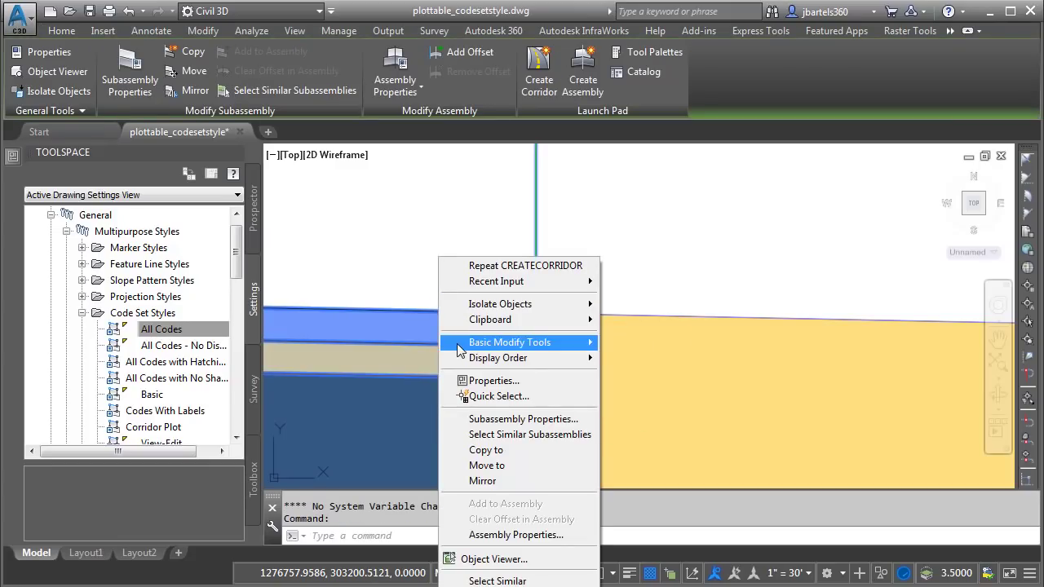
mouse_move(558, 360)
left_click(644, 359)
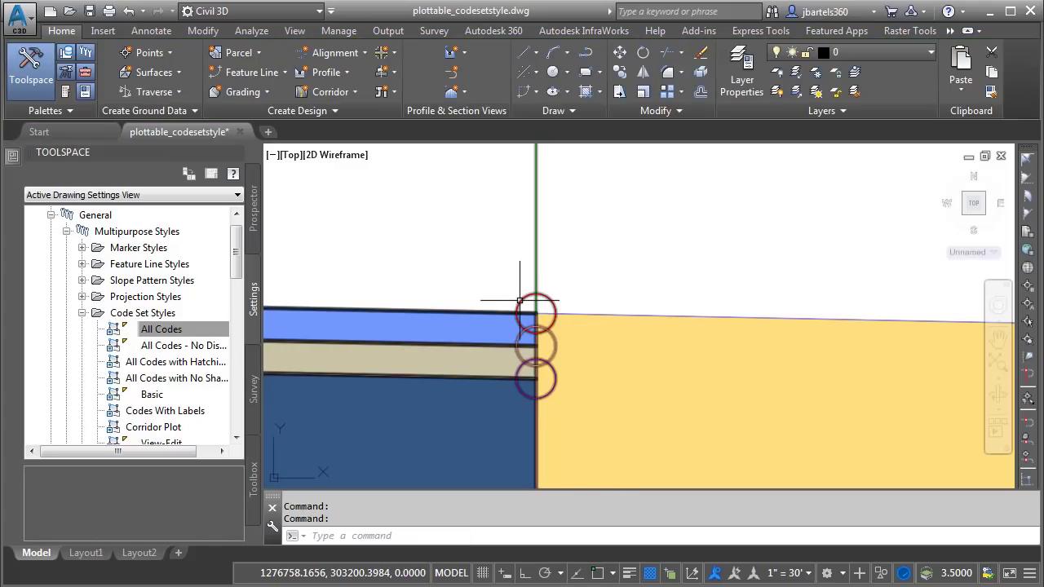
mouse_move(519, 300)
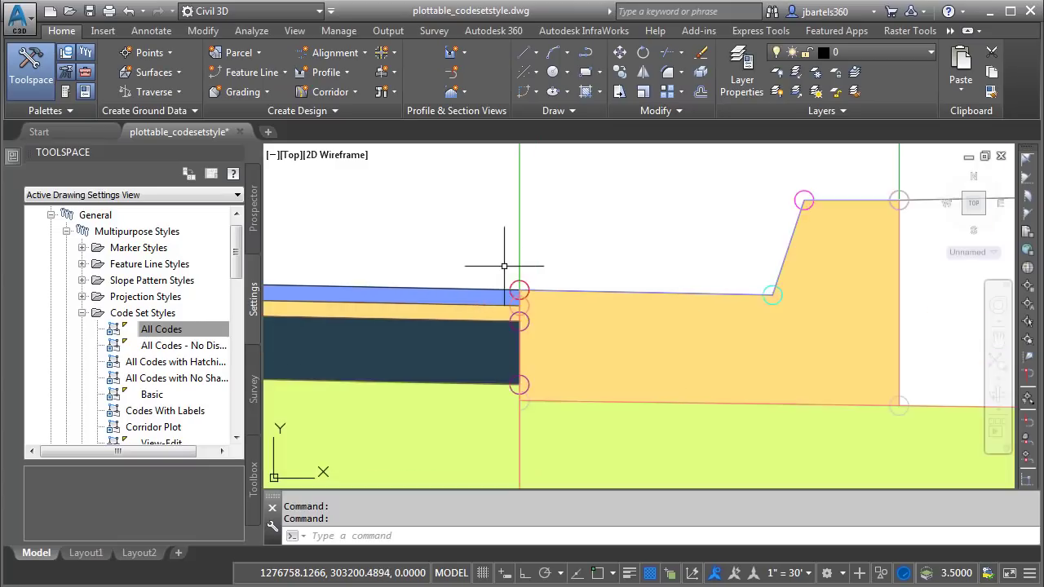
Step: Zoom and pan back to the corridor plan around station 3+00
scroll(504, 266, "down", 8)
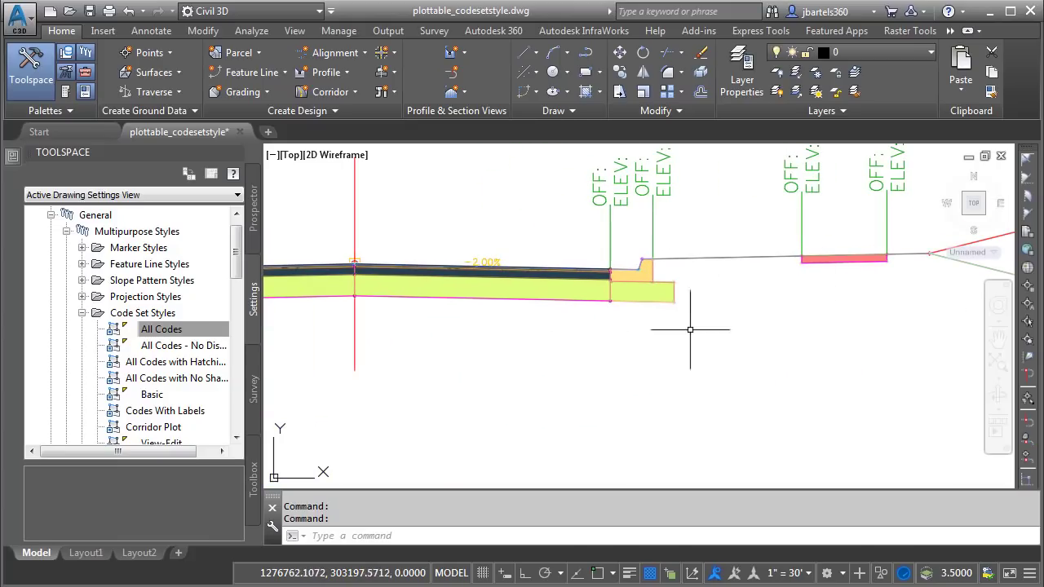
mouse_move(535, 348)
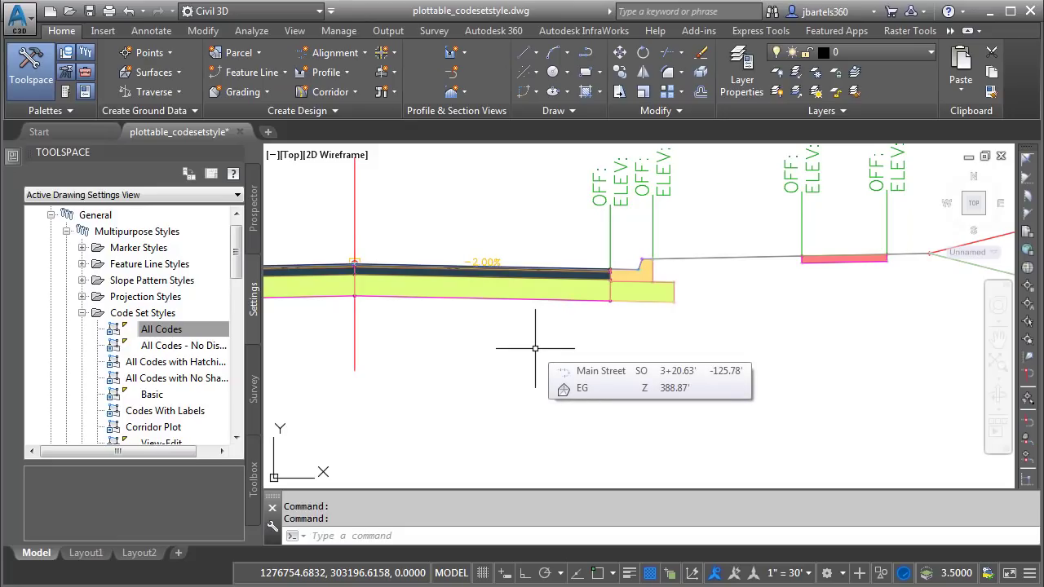
scroll(496, 351, "down", 3)
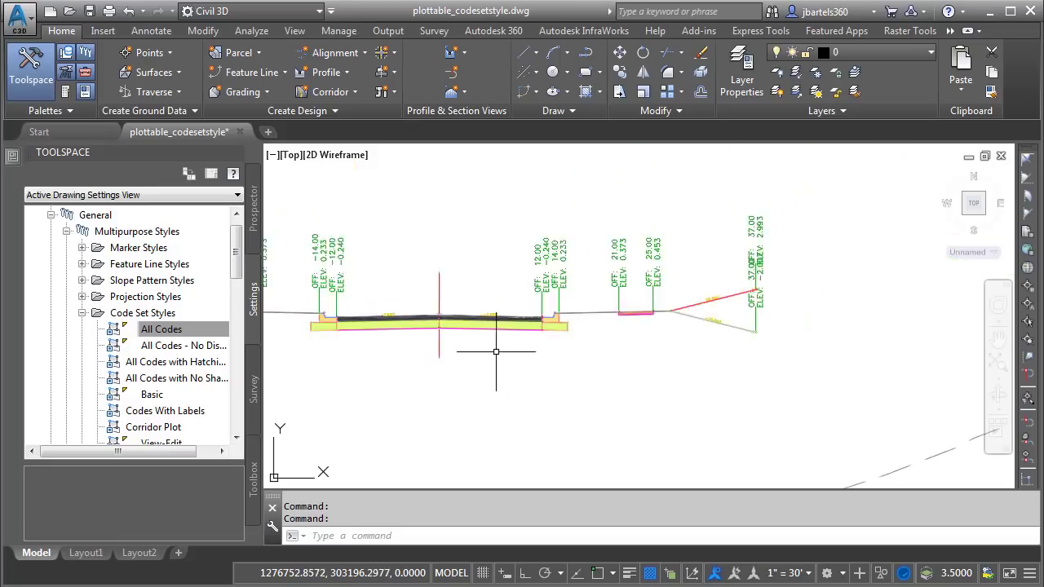
scroll(490, 345, "up", 2)
mouse_move(489, 345)
middle_mouse_down()
mouse_move(611, 252)
mouse_move(576, 301)
middle_mouse_up()
scroll(576, 300, "up", 2)
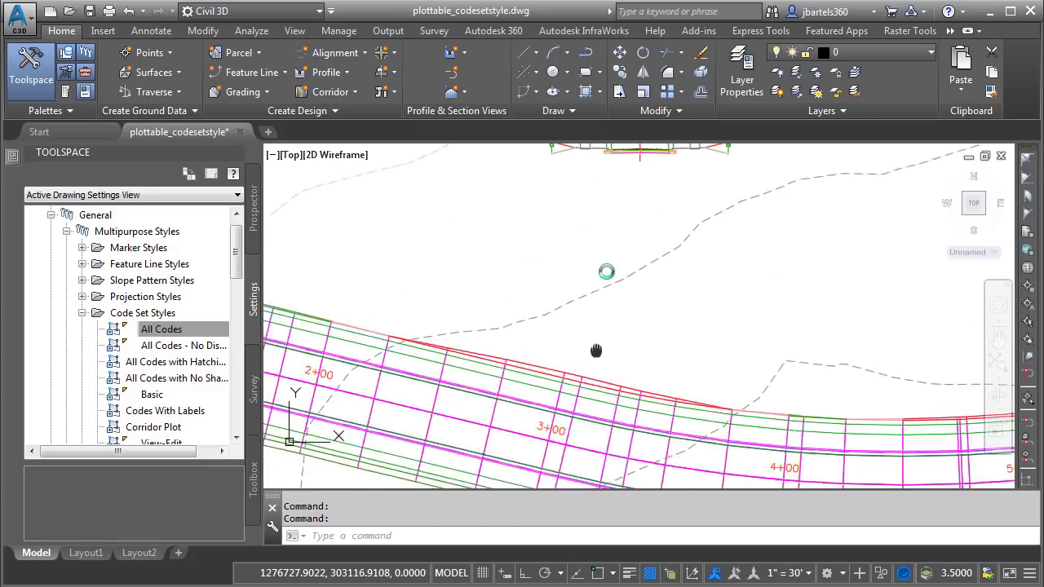
middle_click_drag(611, 270, 601, 244)
scroll(473, 289, "up", 3)
middle_click_drag(472, 291, 473, 322)
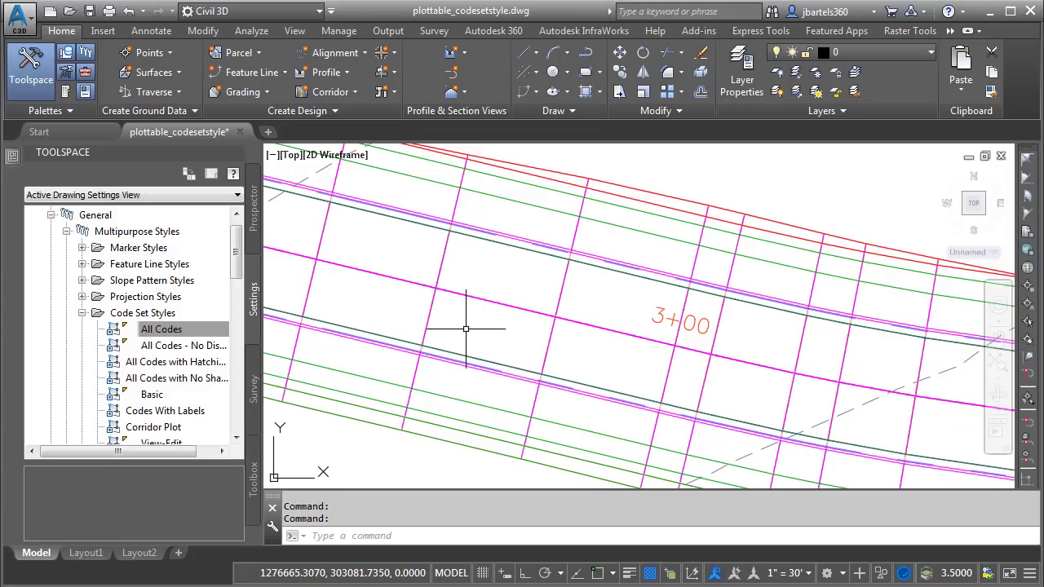
Step: Edit the Corridor Plot style and give Back_Curb the Corridor Curb Line feature line style
right_click(150, 428)
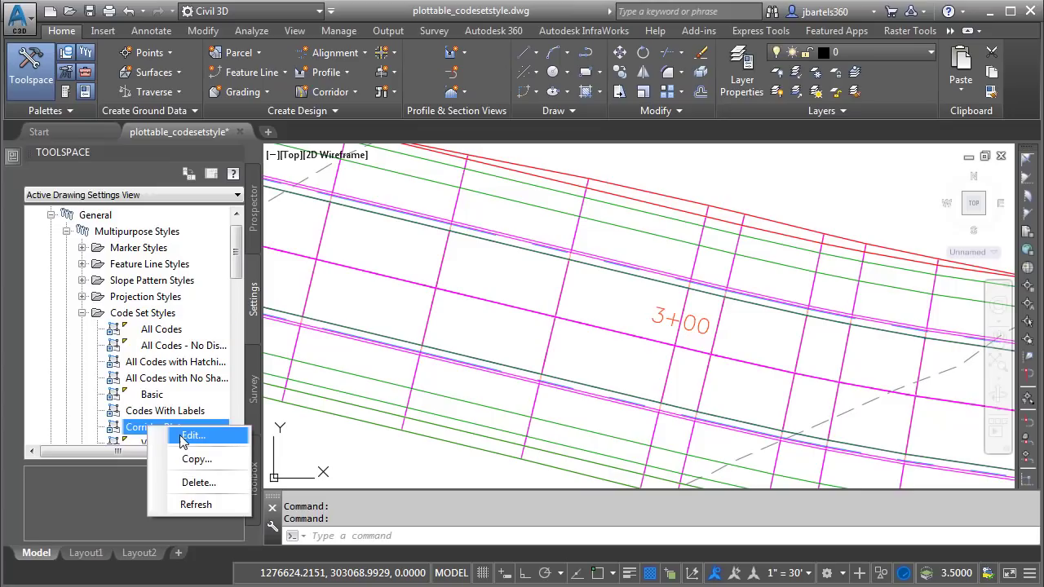
left_click(184, 440)
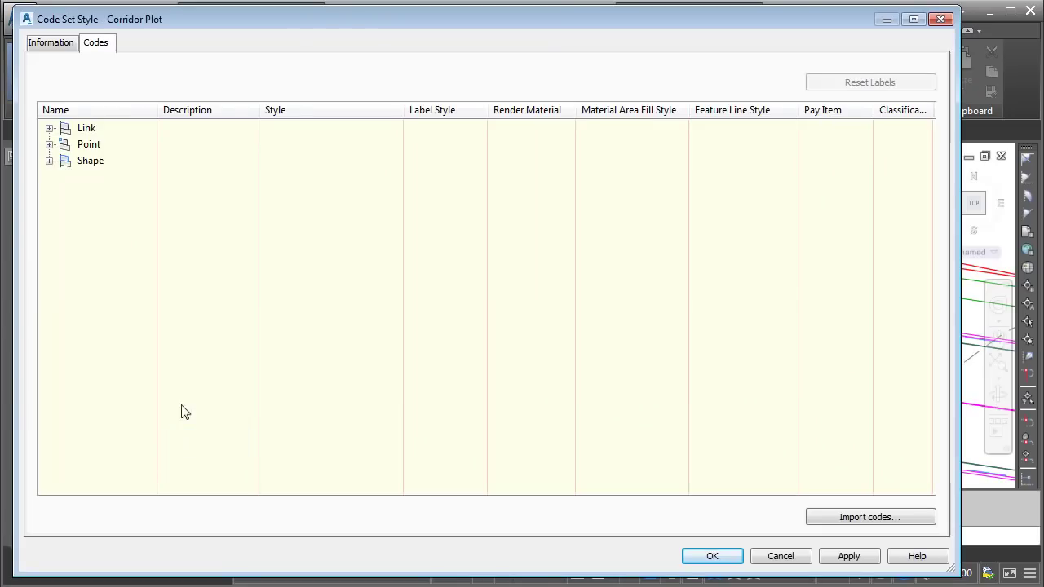
left_click(49, 145)
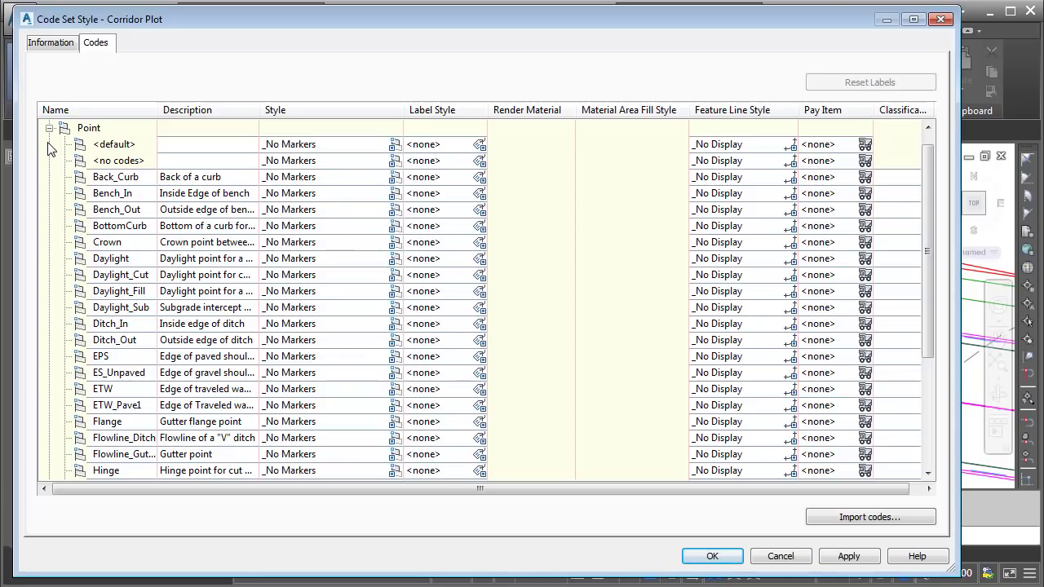
left_click(99, 181)
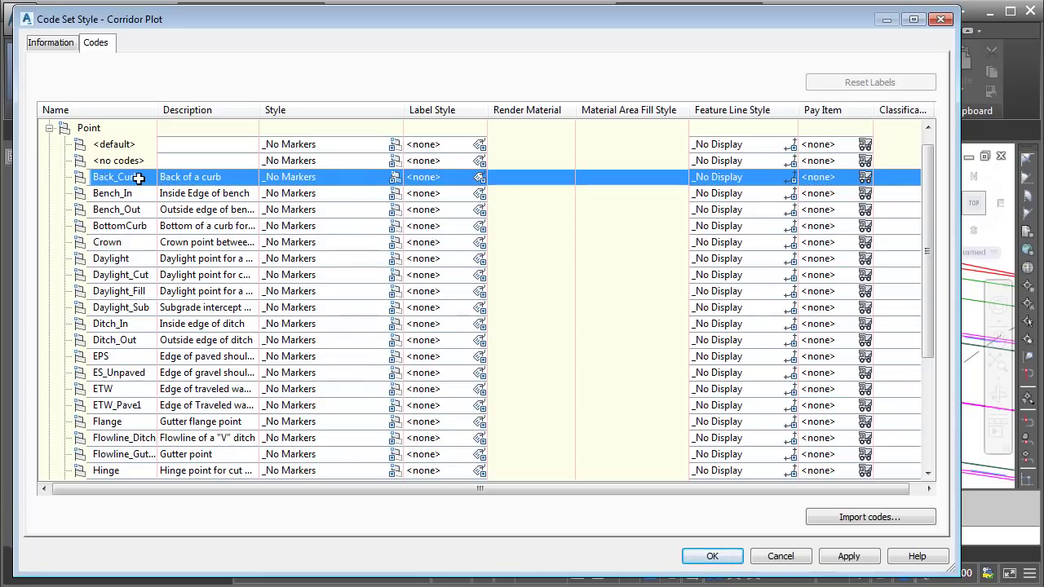
left_click(790, 181)
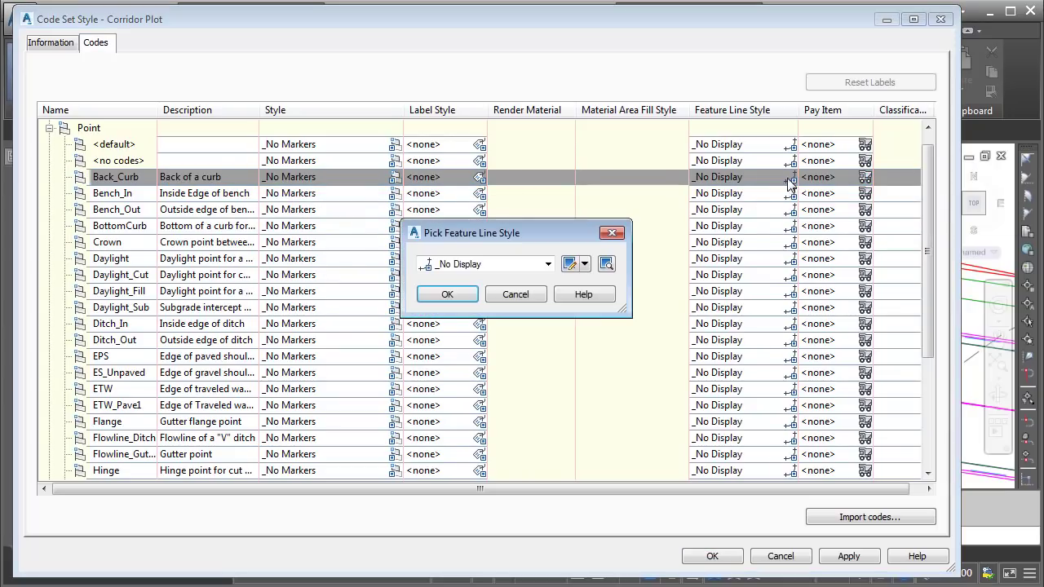
left_click(543, 263)
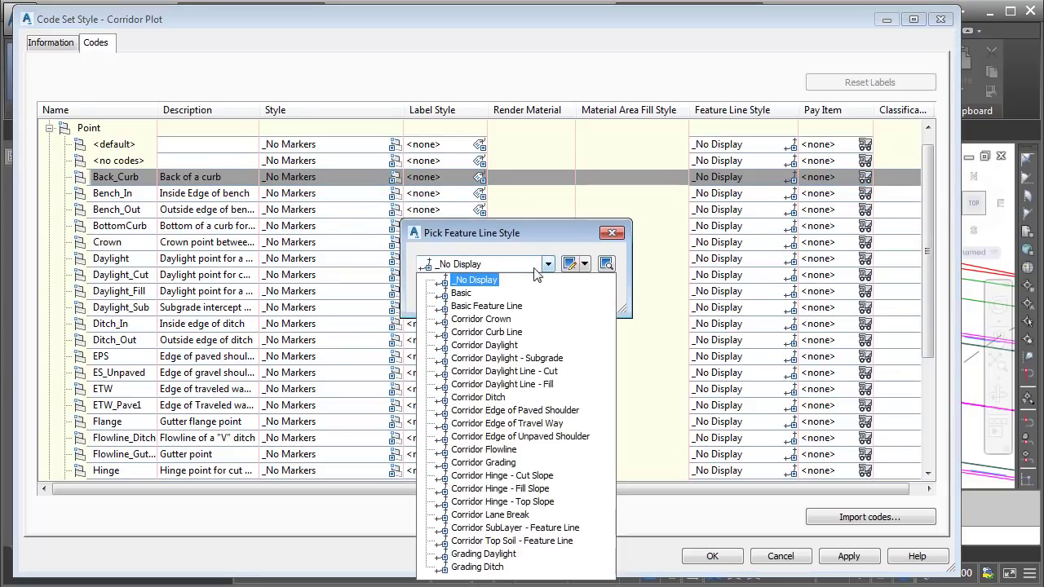
left_click(486, 332)
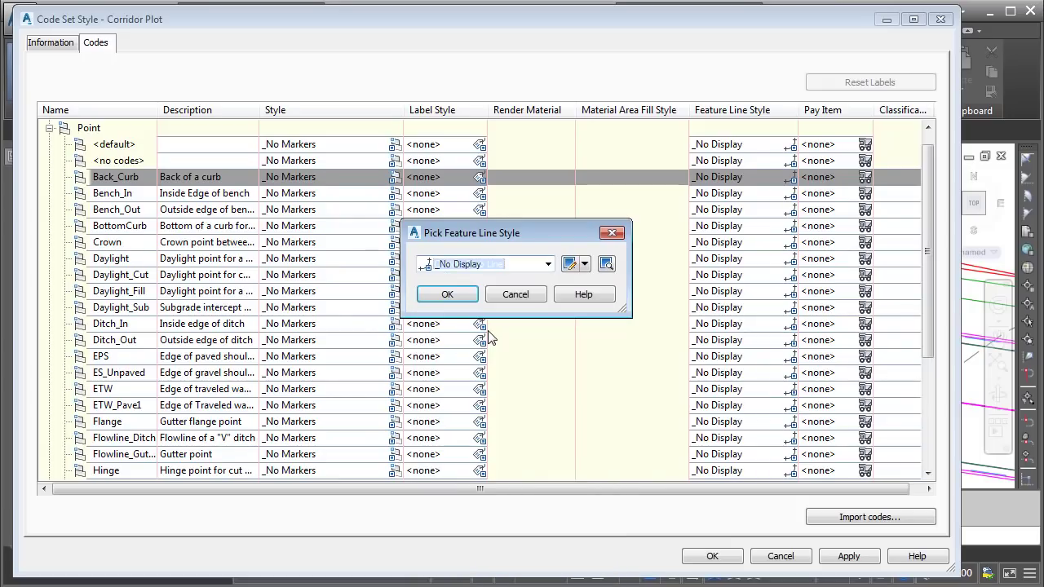
left_click(466, 294)
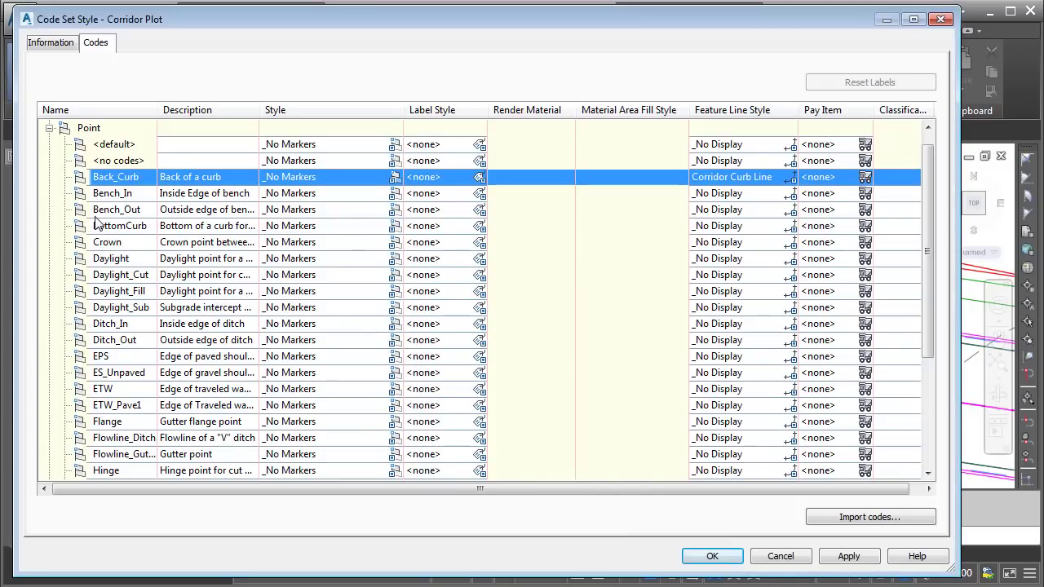
Step: Give the ETW point code the Corridor Edge of Travel Way feature line style
left_click(101, 243)
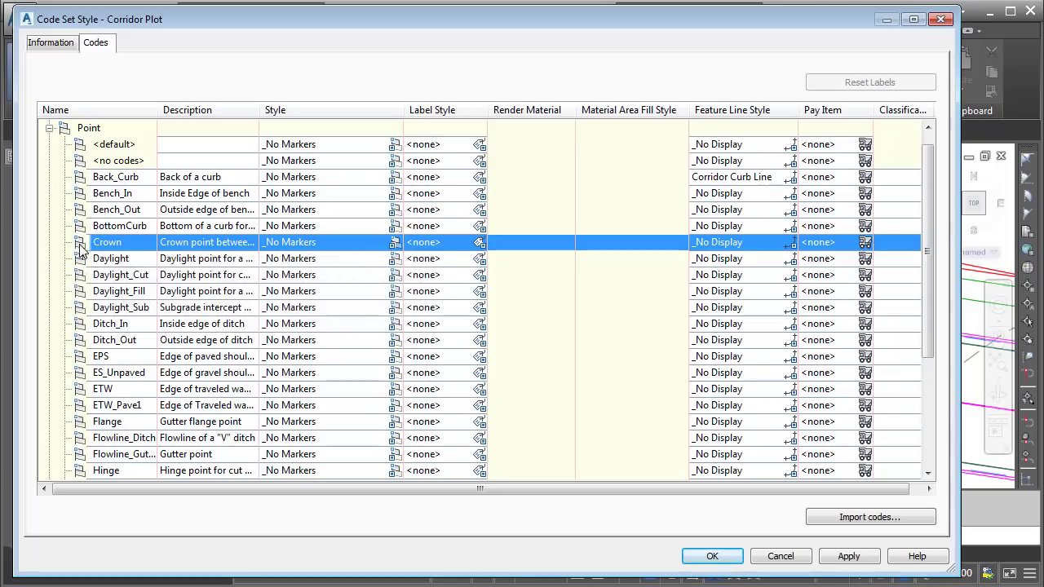
left_click(95, 389)
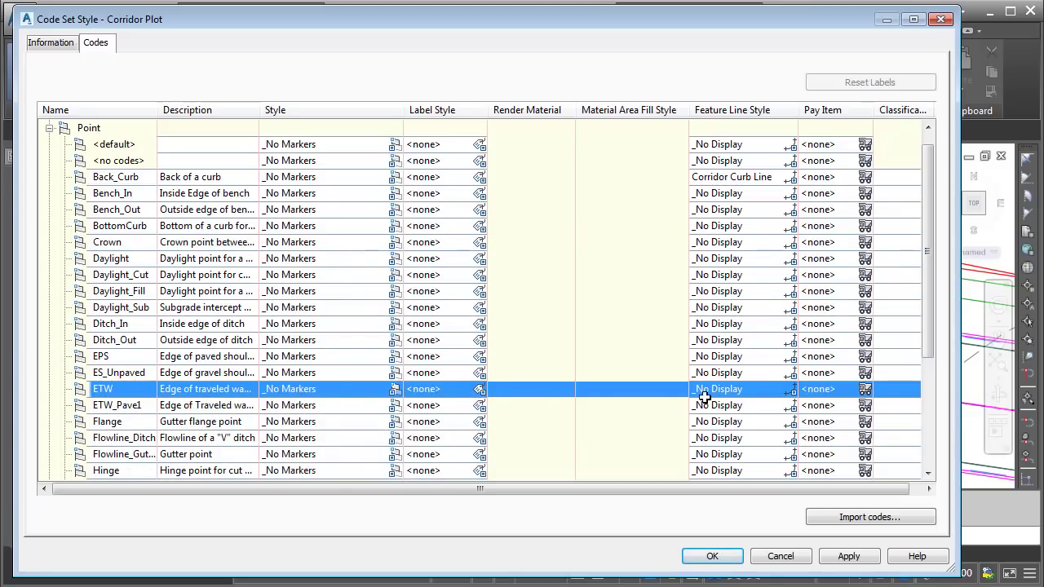
left_click(790, 390)
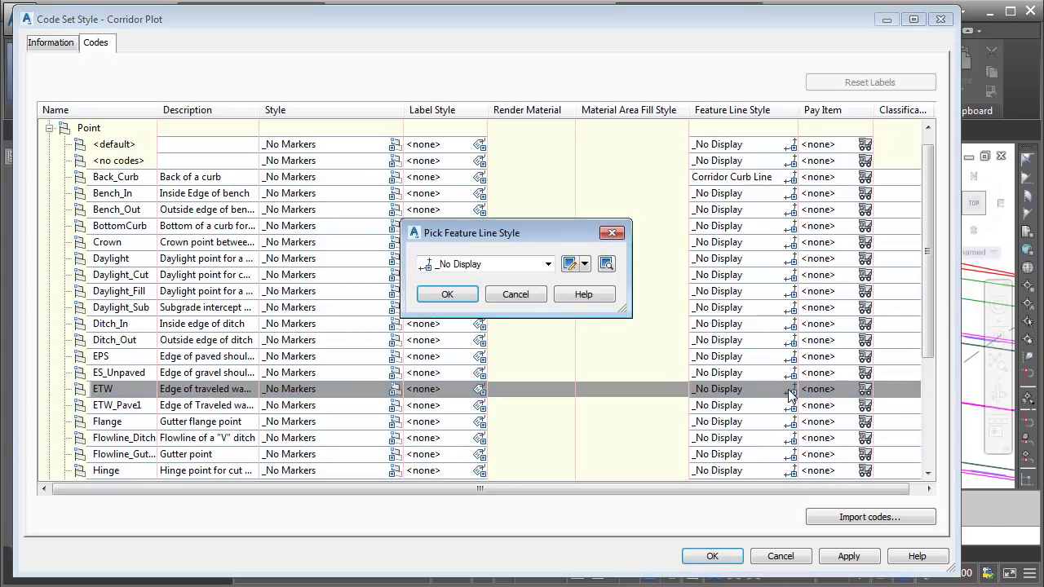
left_click(549, 264)
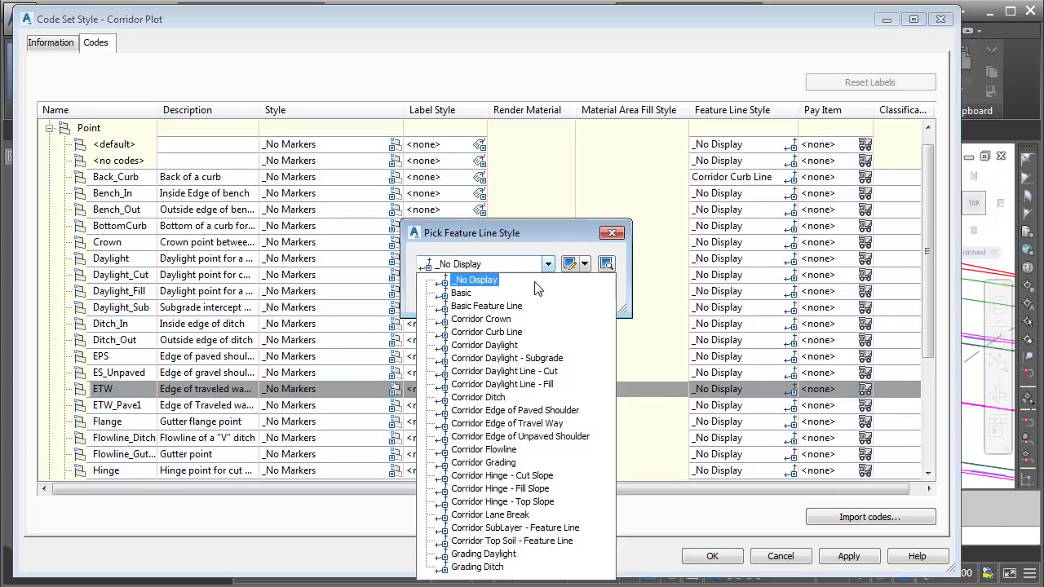
left_click(501, 423)
left_click(455, 295)
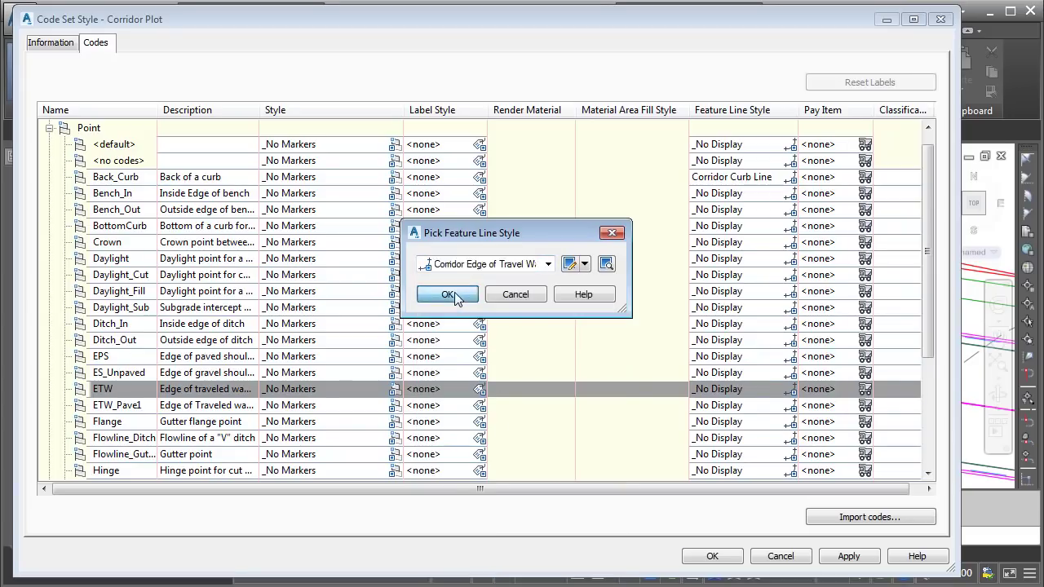
Step: Assign the Basic Feature Line style to both Sidewalk_In and Sidewalk_Out
left_click_drag(924, 266, 926, 374)
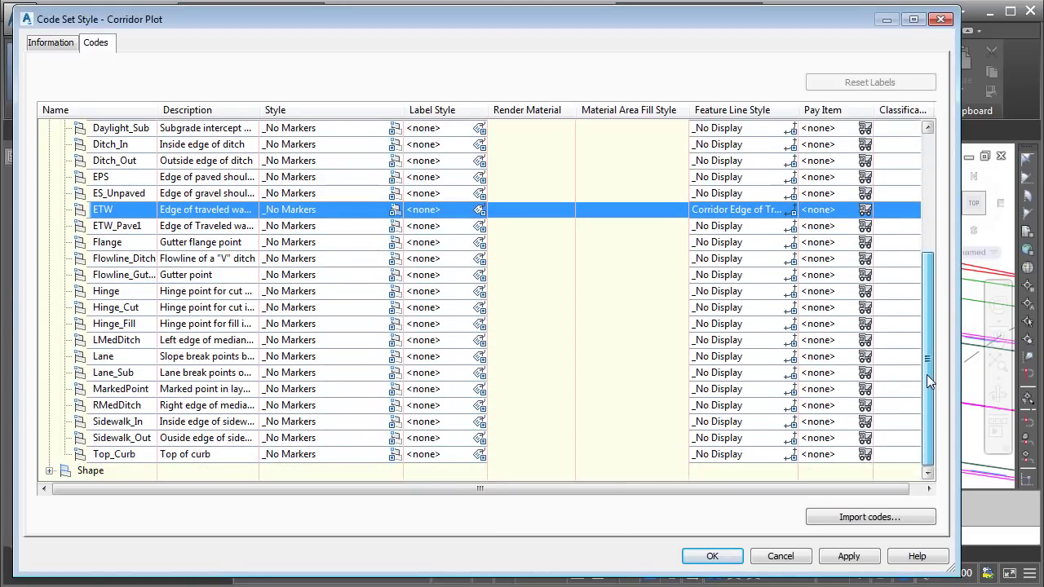
left_click(117, 422)
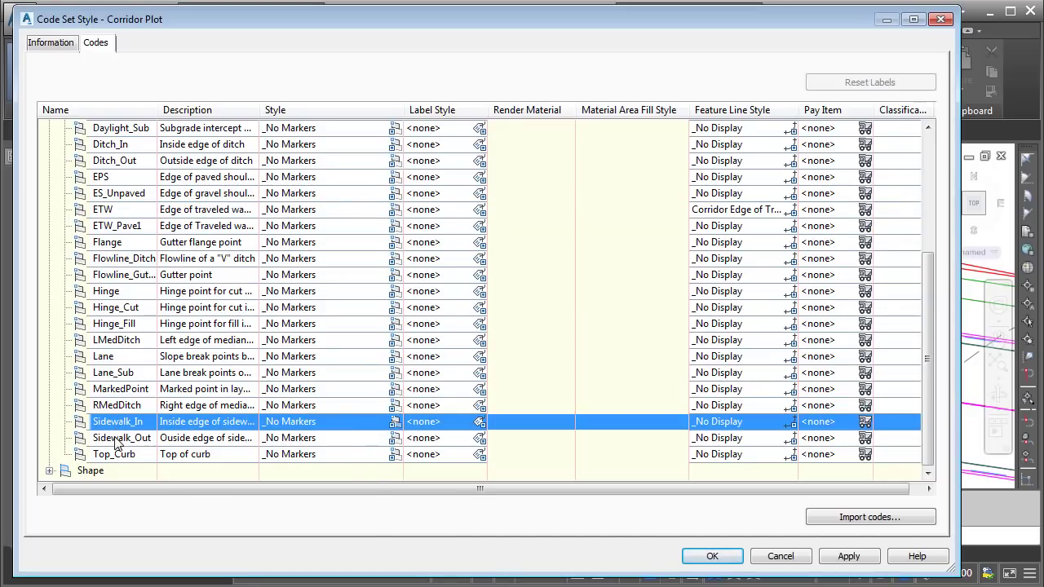
left_click(114, 439, "shift")
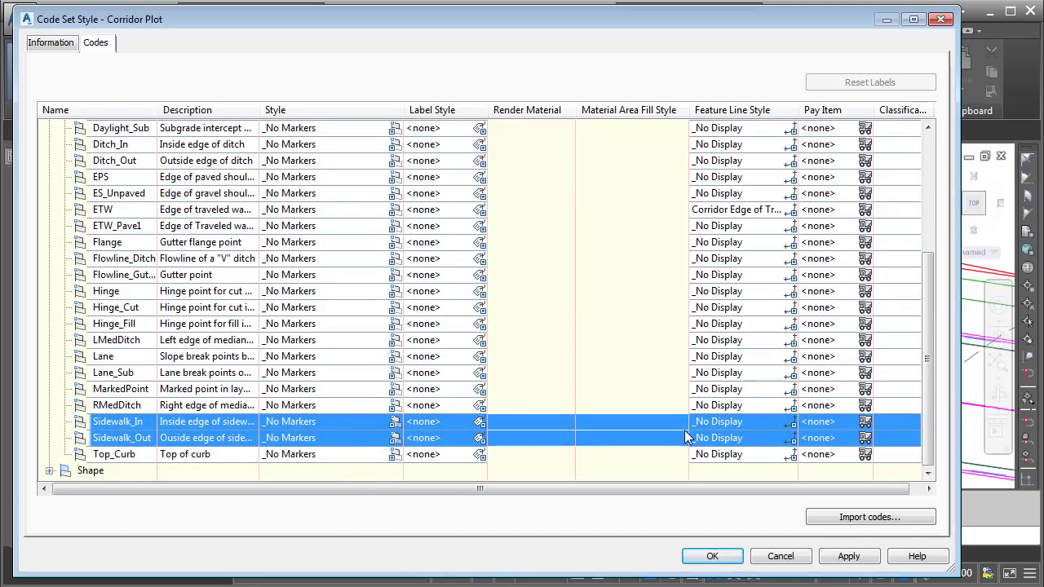
left_click(789, 424)
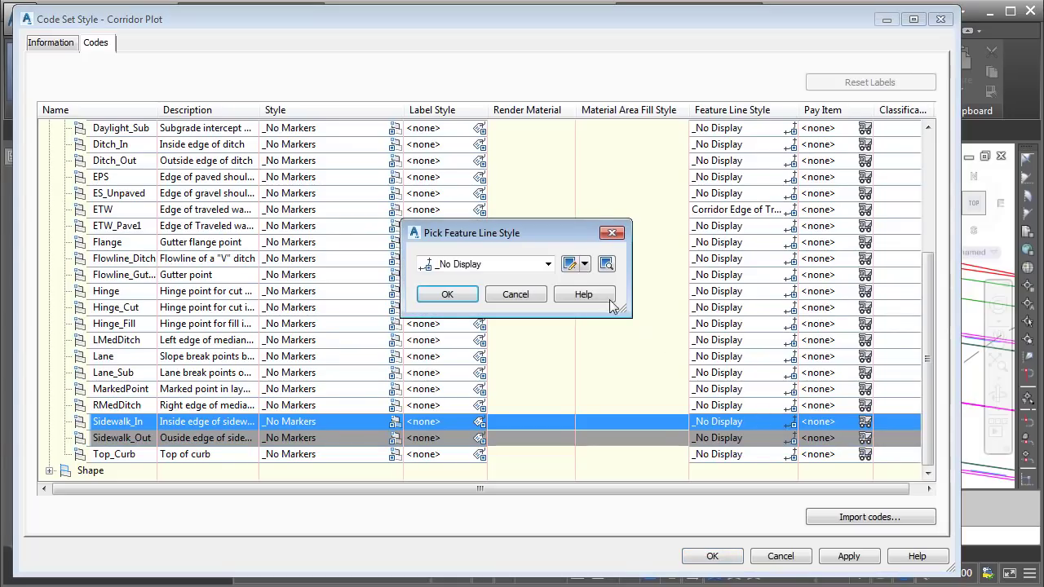
left_click(548, 264)
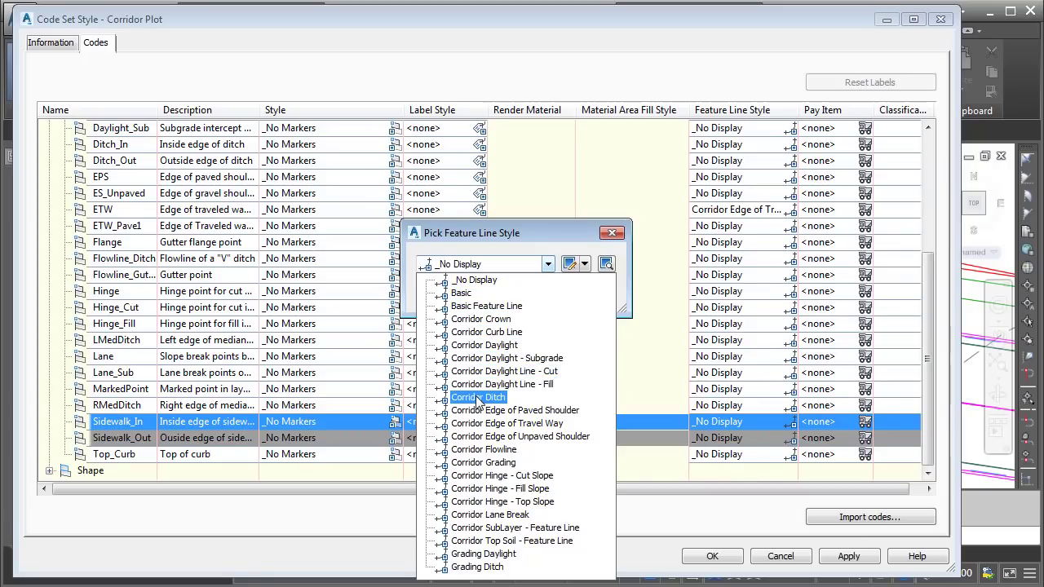
left_click(484, 306)
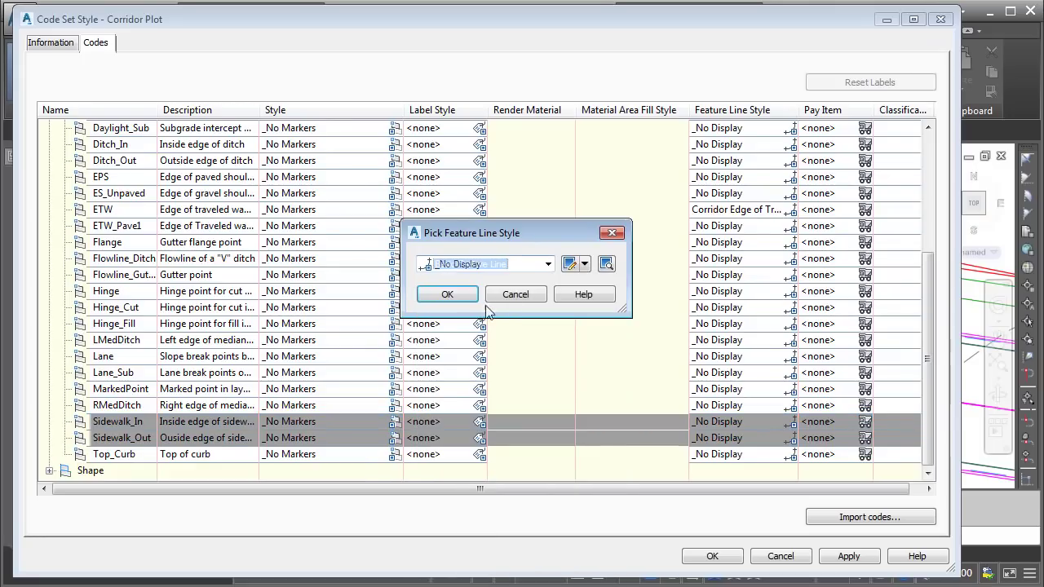
left_click(586, 265)
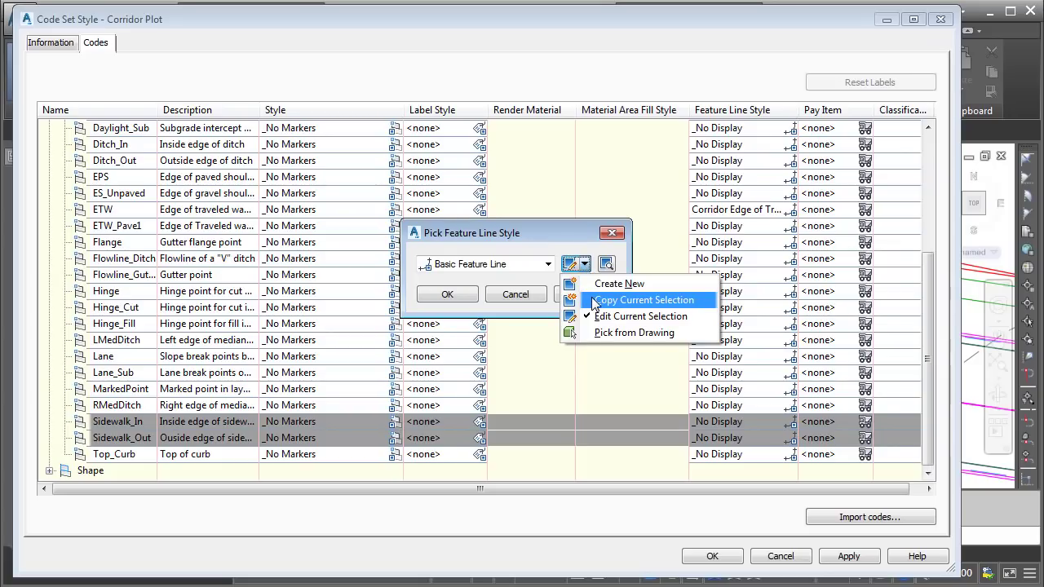
left_click(576, 263)
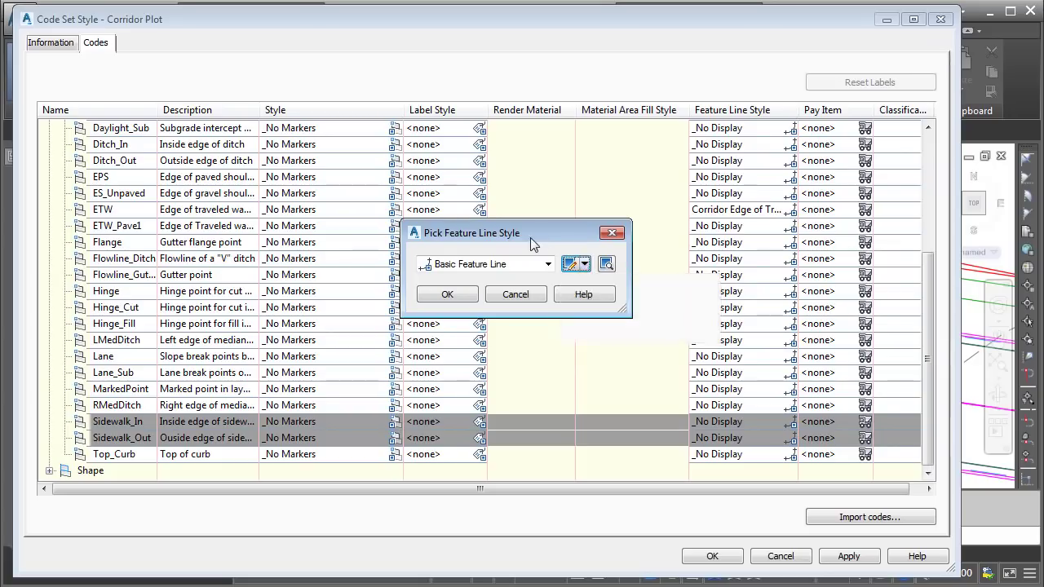
left_click(447, 295)
Step: Assign the Corridor Curb Line feature line style to Top_Curb
left_click(126, 458)
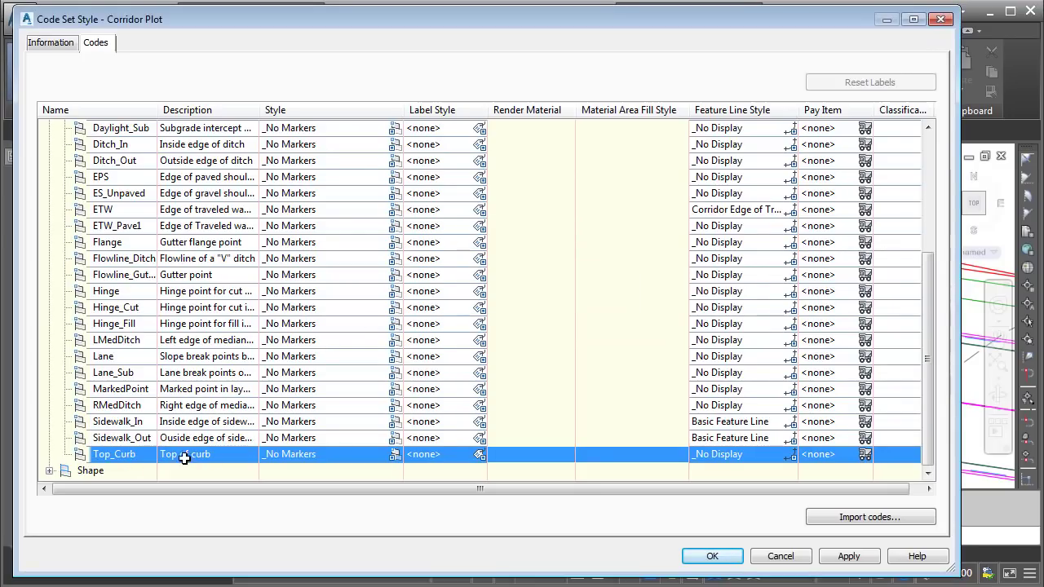
left_click(790, 454)
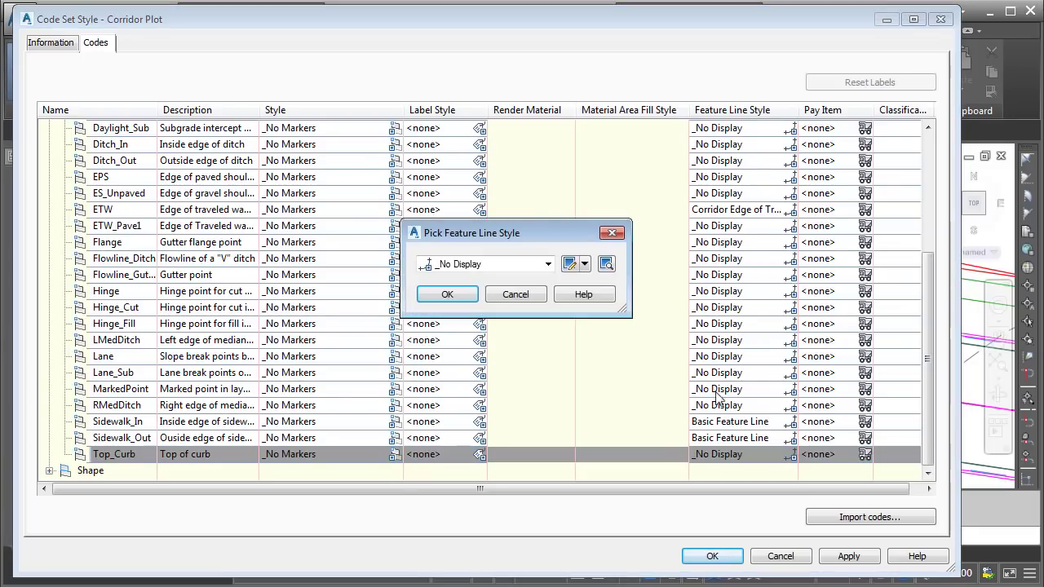
left_click(547, 264)
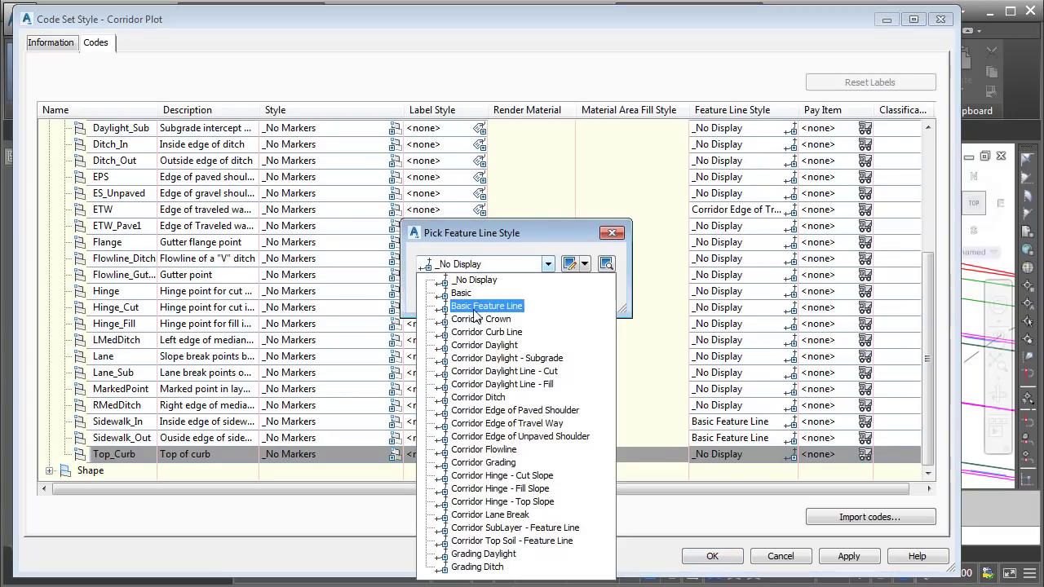
left_click(481, 332)
left_click(451, 295)
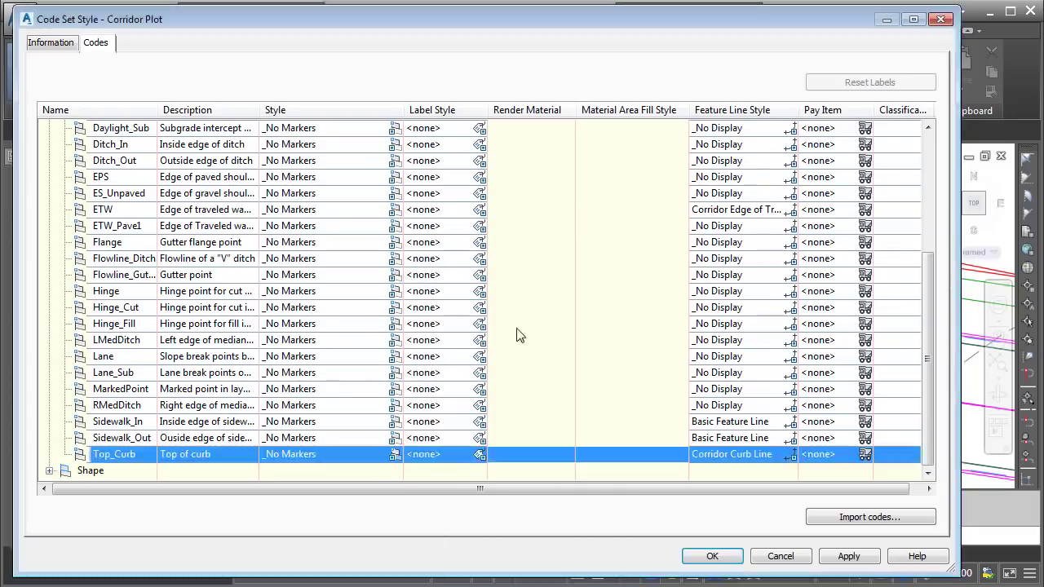
Step: Save the style edits and set the Main St. corridor's Code Set Style to Corridor Plot
left_click(698, 550)
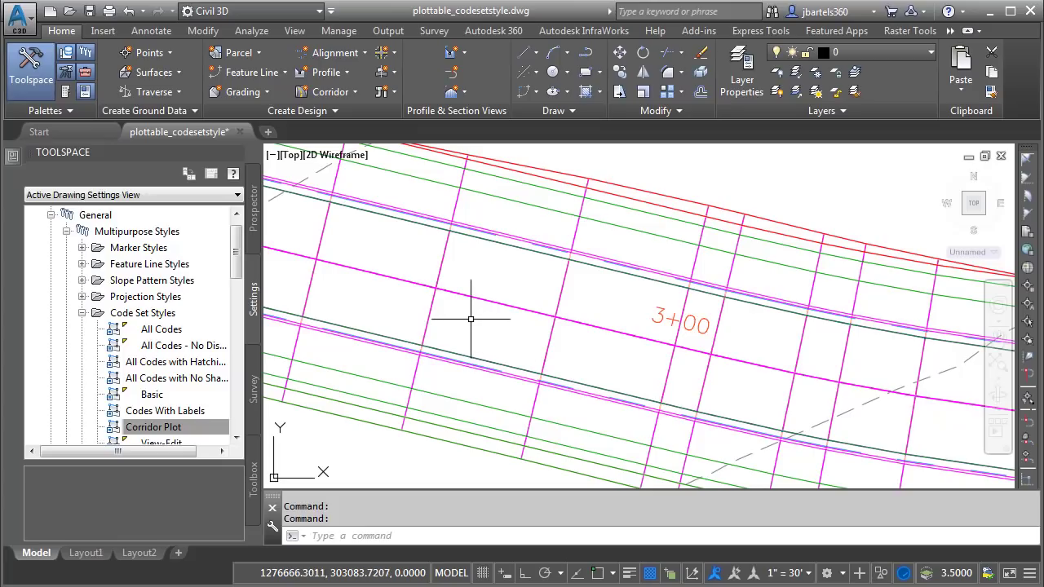
left_click(433, 302)
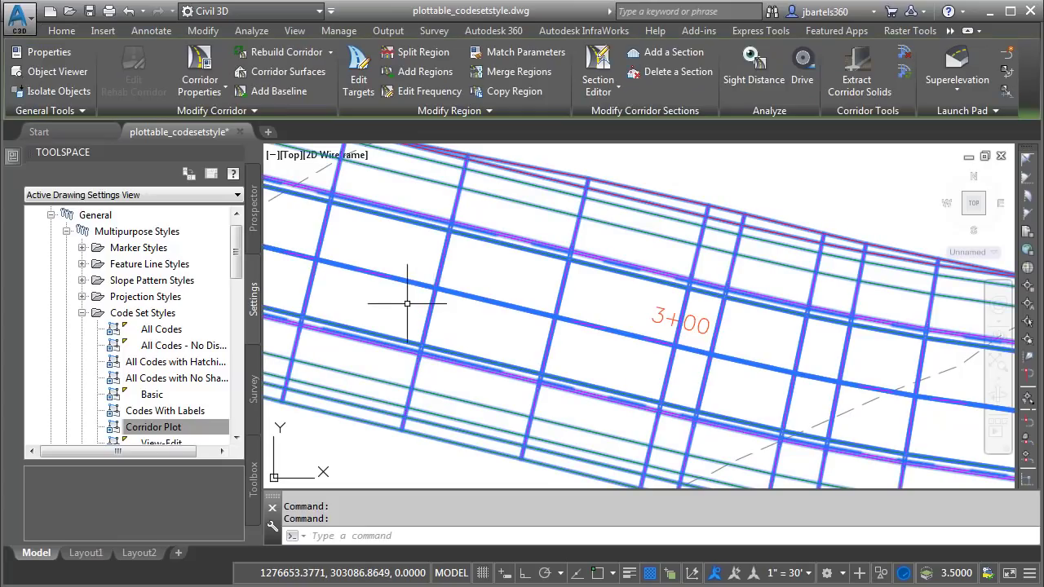
key("ctrl+1")
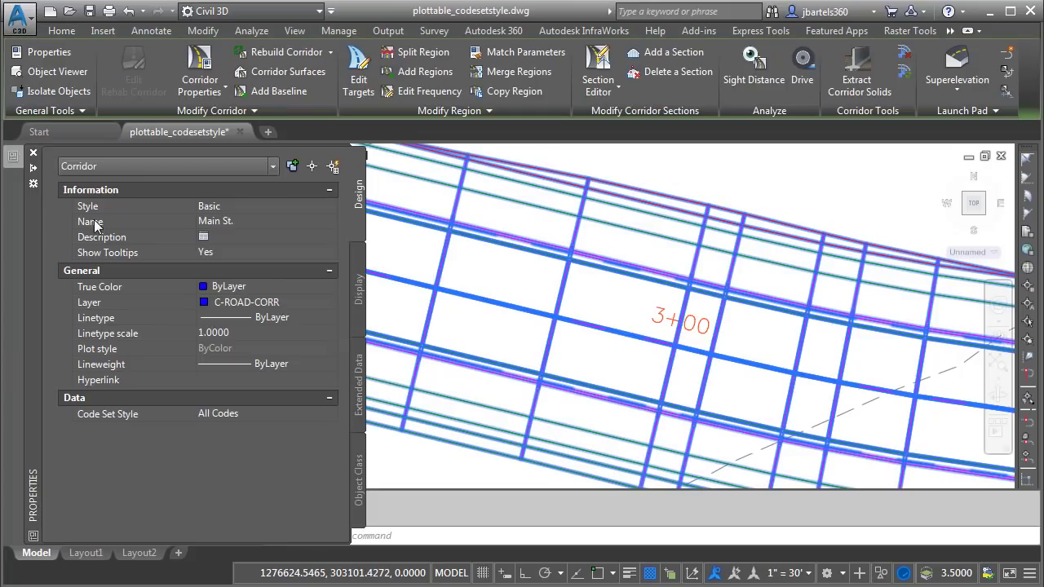
left_click(267, 414)
left_click(288, 414)
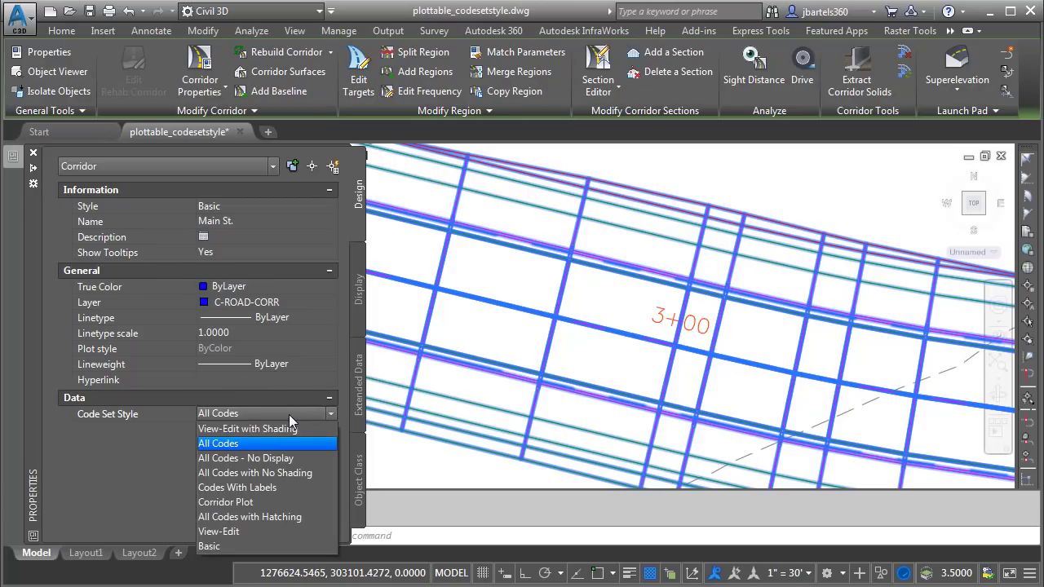
left_click(243, 499)
key("ctrl+1")
key("Escape")
key("Escape")
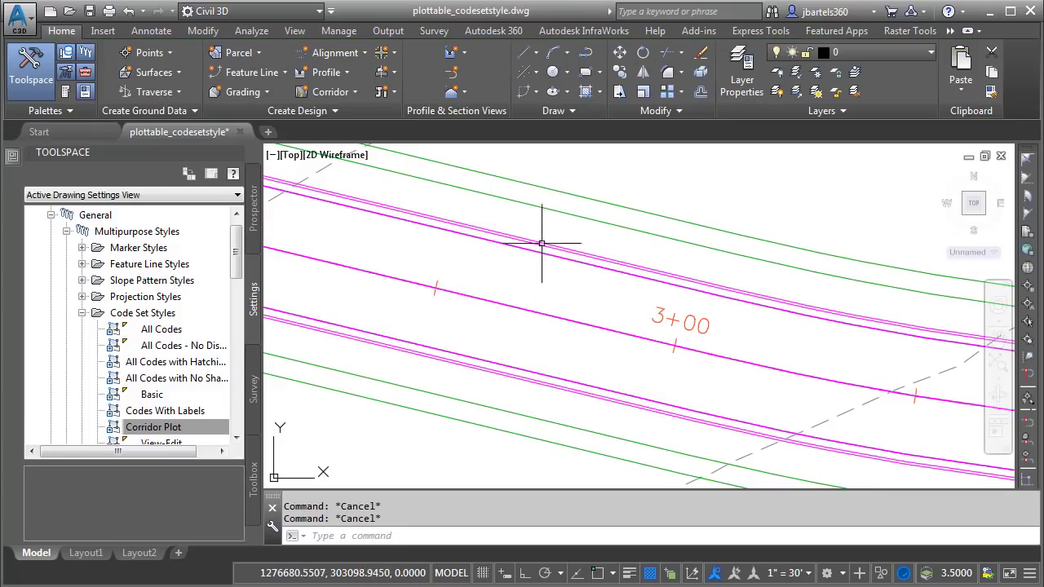
Step: Zoom in to inspect the feature lines, then right-click Corridor Plot under Code Set Styles
scroll(543, 220, "up", 2)
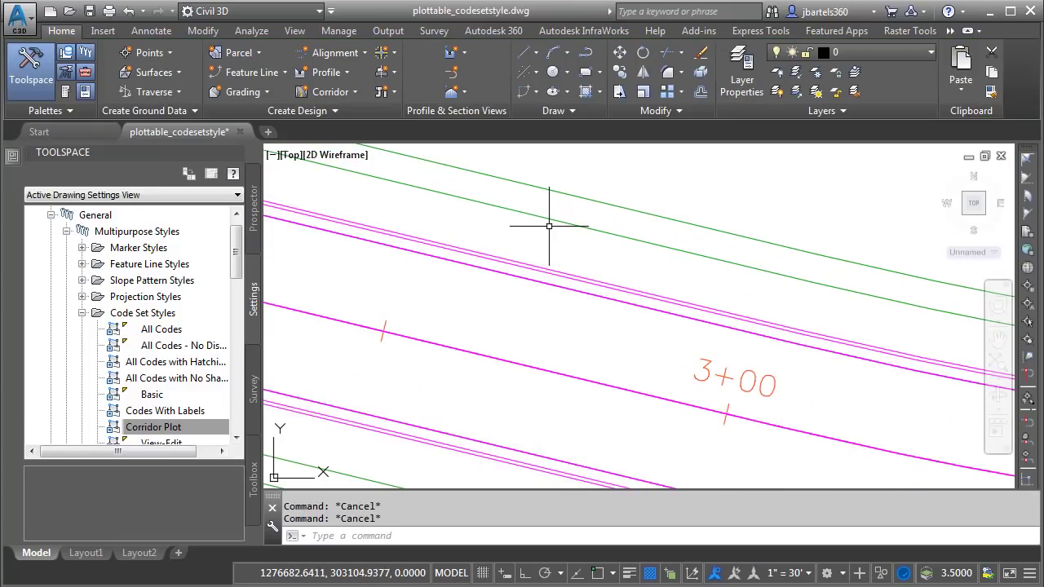
mouse_move(550, 219)
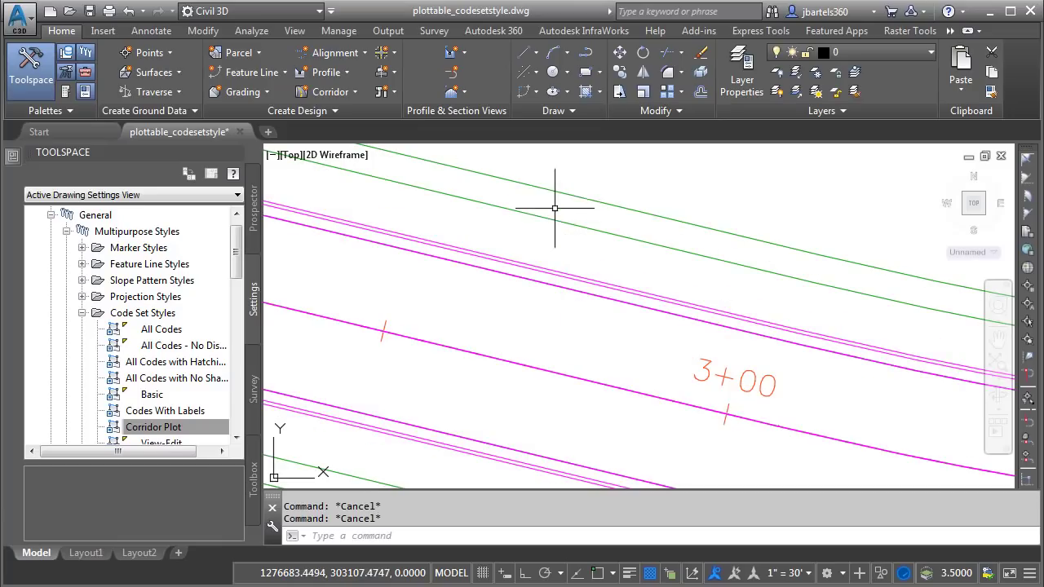
mouse_move(558, 193)
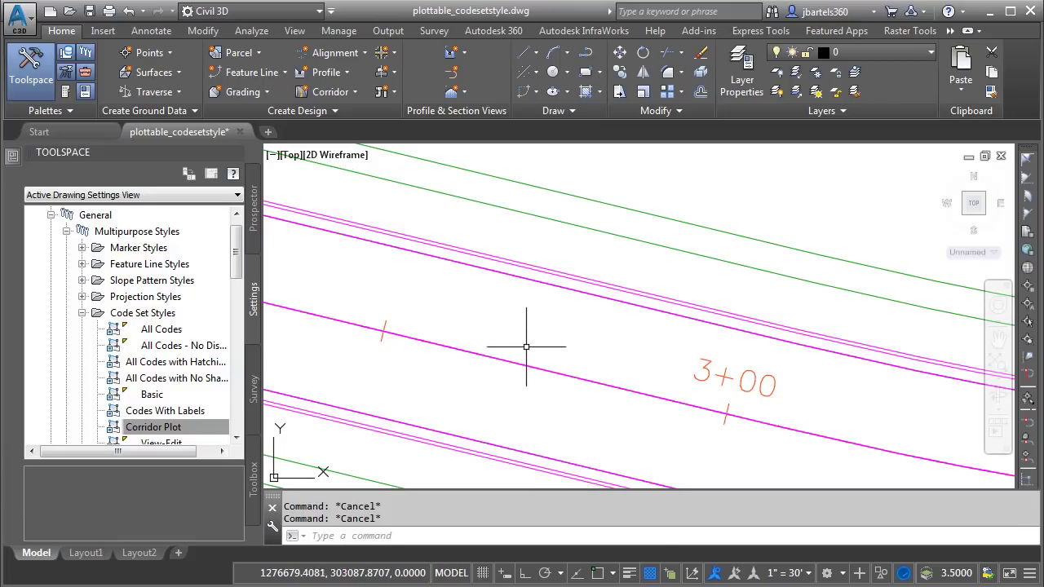
mouse_move(480, 355)
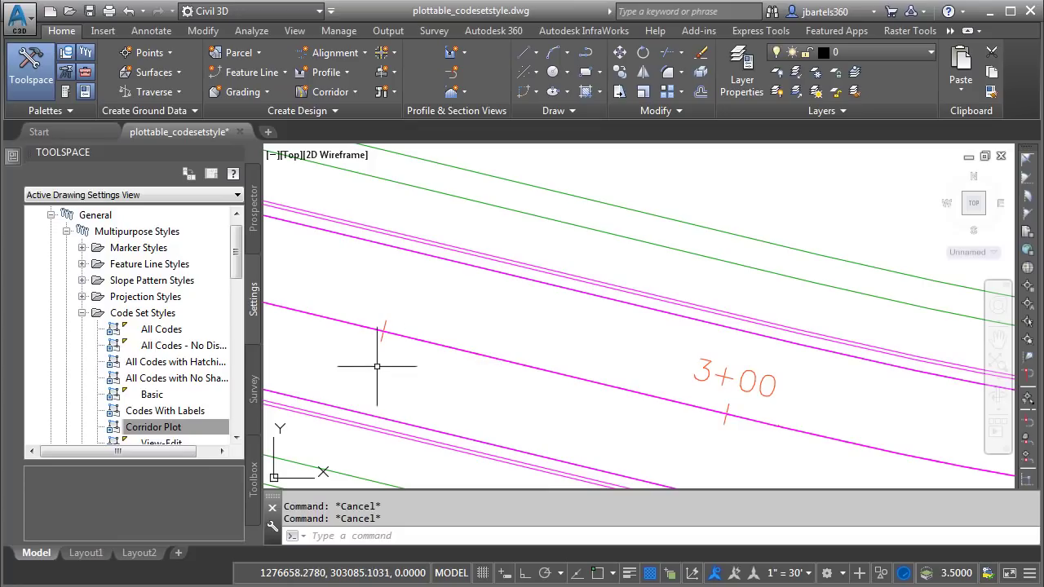
left_click(185, 423)
right_click(169, 430)
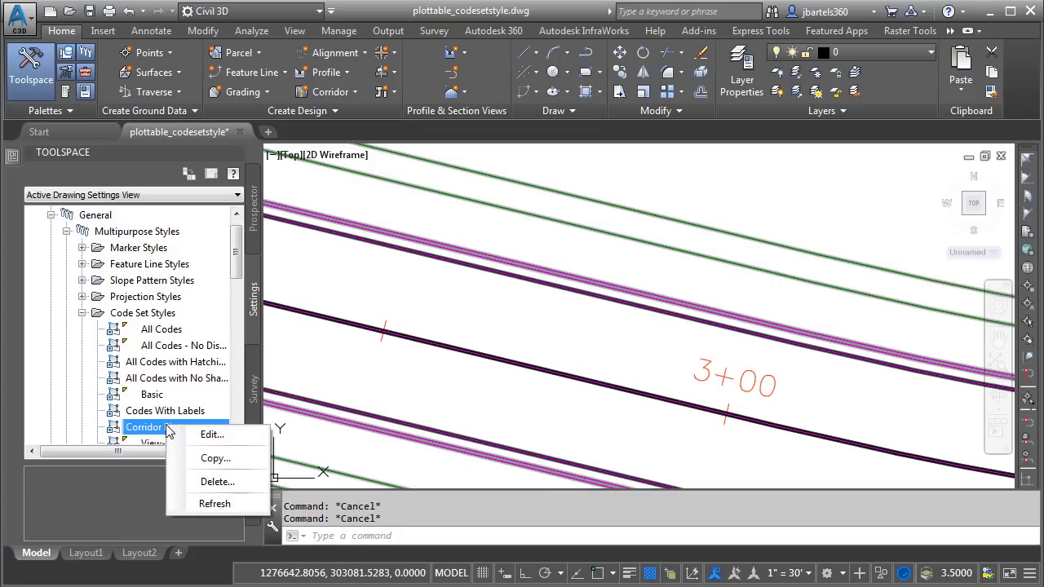
Step: Edit the Corridor Plot code set style and expand its Point codes list
left_click(209, 437)
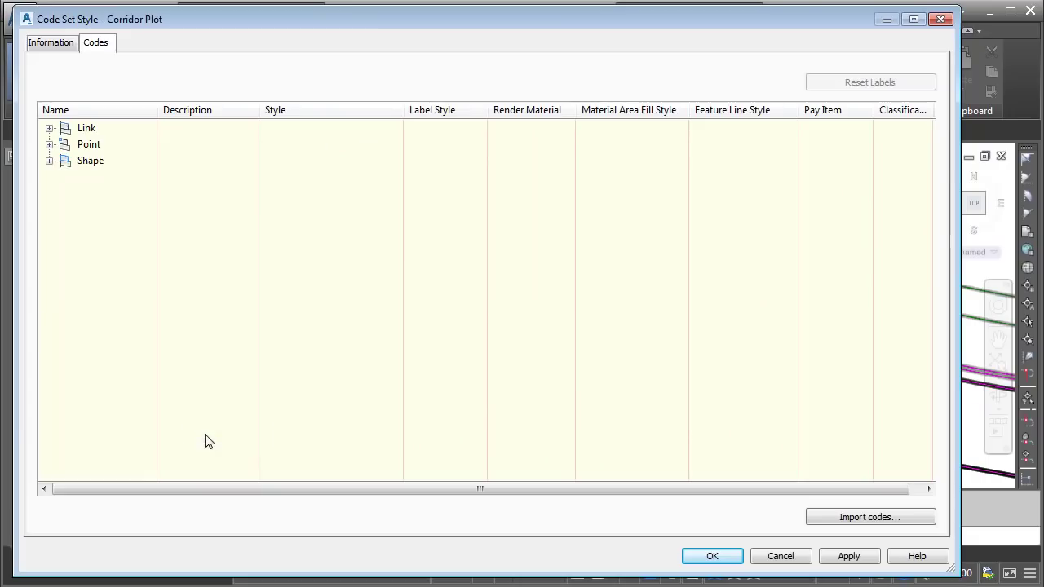
left_click(49, 144)
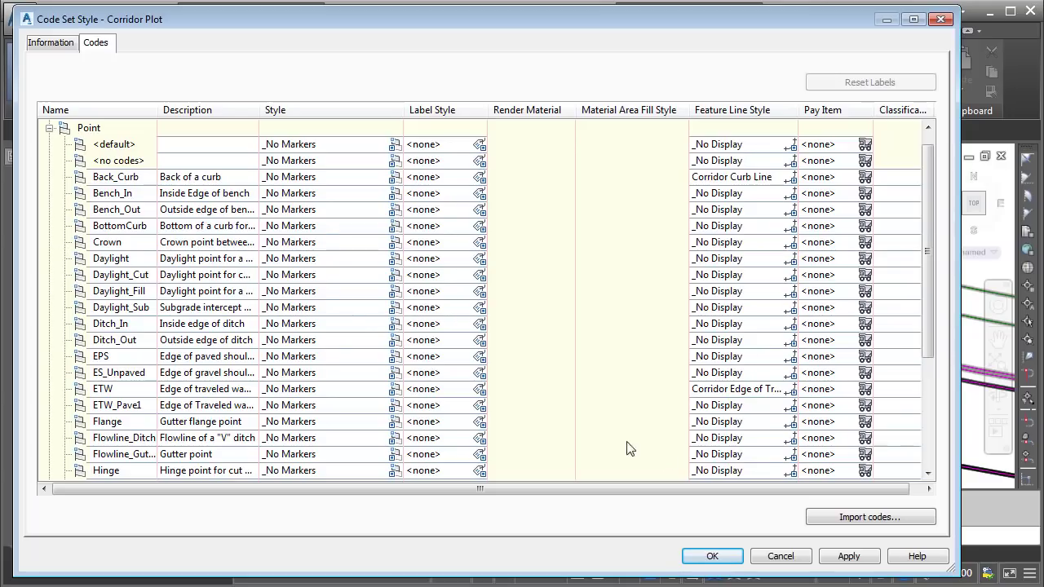
Step: Start importing codes from drawing objects and bring the assembly cross-section into view
left_click(816, 519)
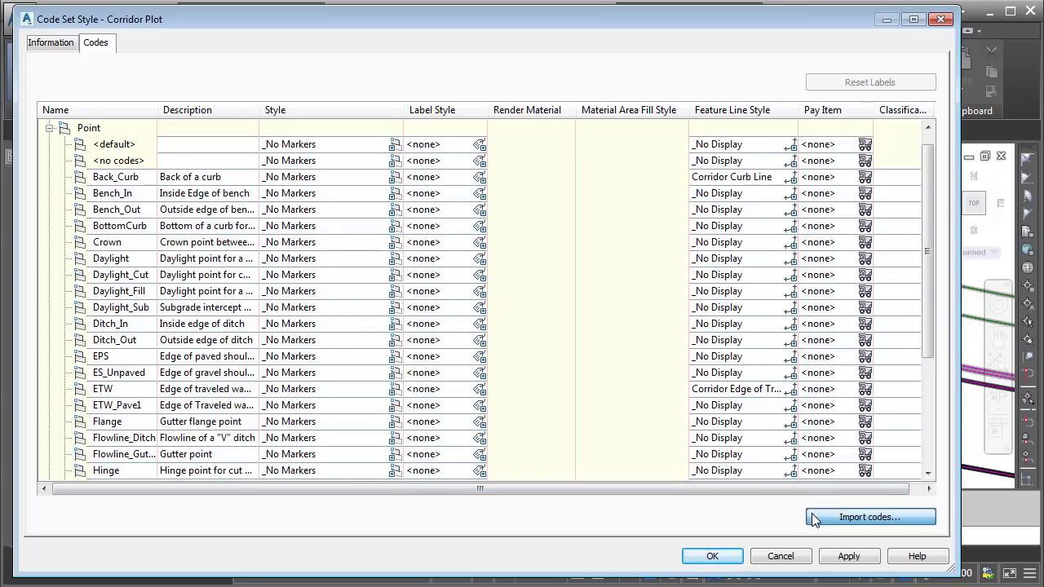
middle_click_drag(770, 353, 594, 435)
middle_click_drag(634, 289, 587, 340)
scroll(538, 326, "up", 4)
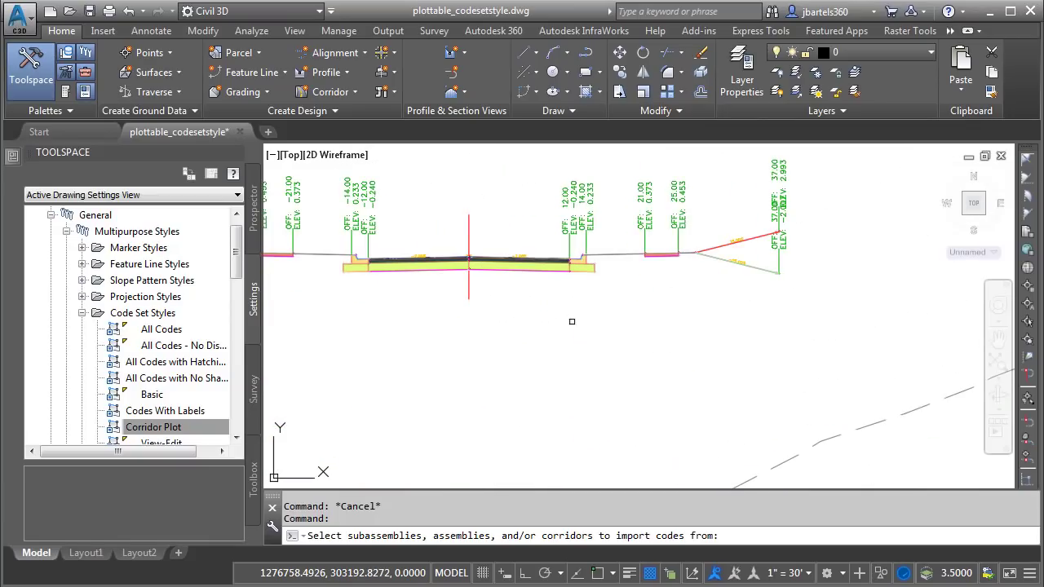
scroll(562, 328, "up", 2)
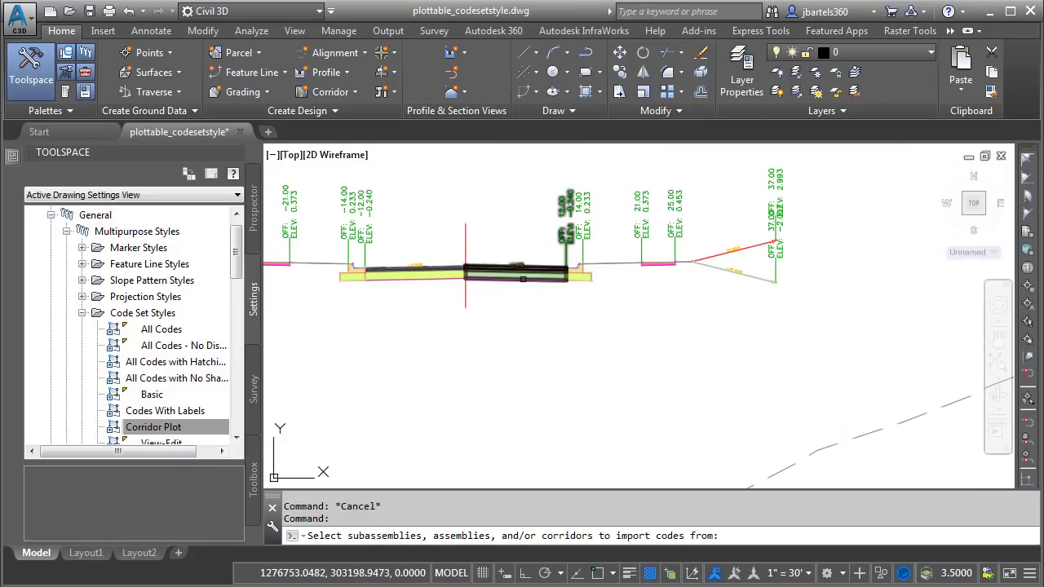
Step: Pick the lane, curb and daylight subassemblies, then accept the imported codes
left_click(526, 281)
left_click(580, 282)
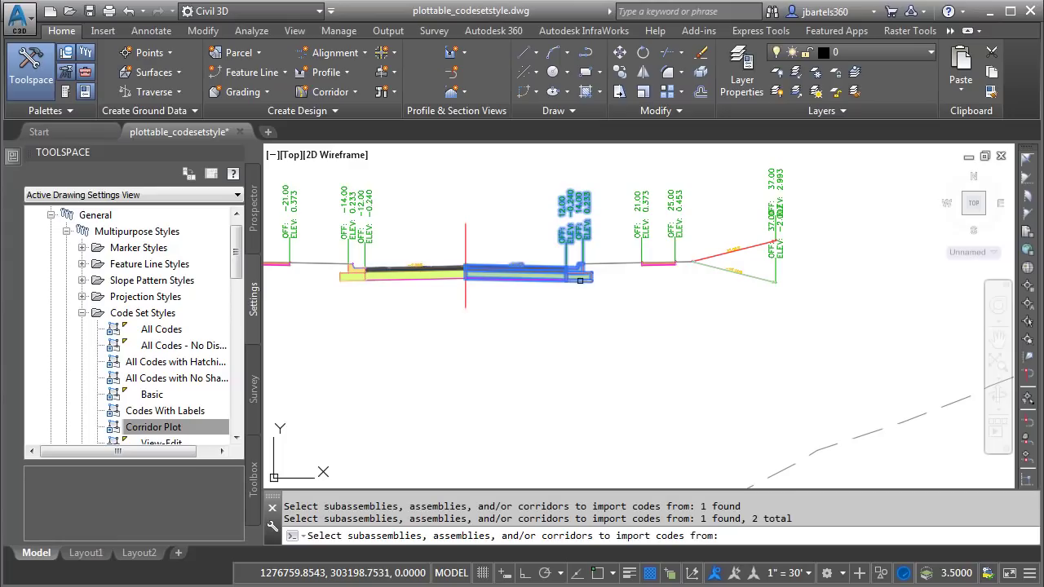
left_click(646, 267)
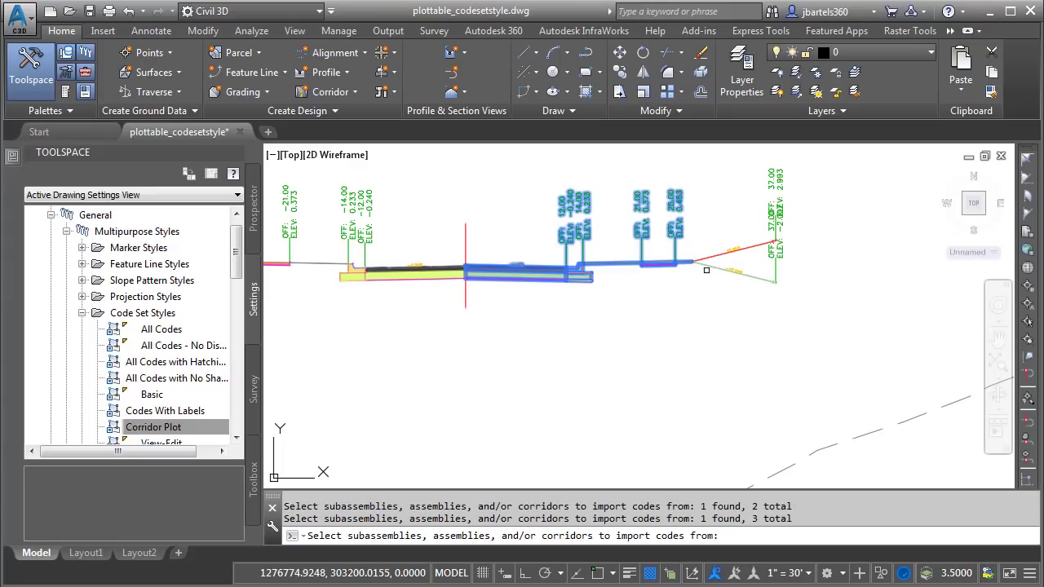
left_click(730, 269)
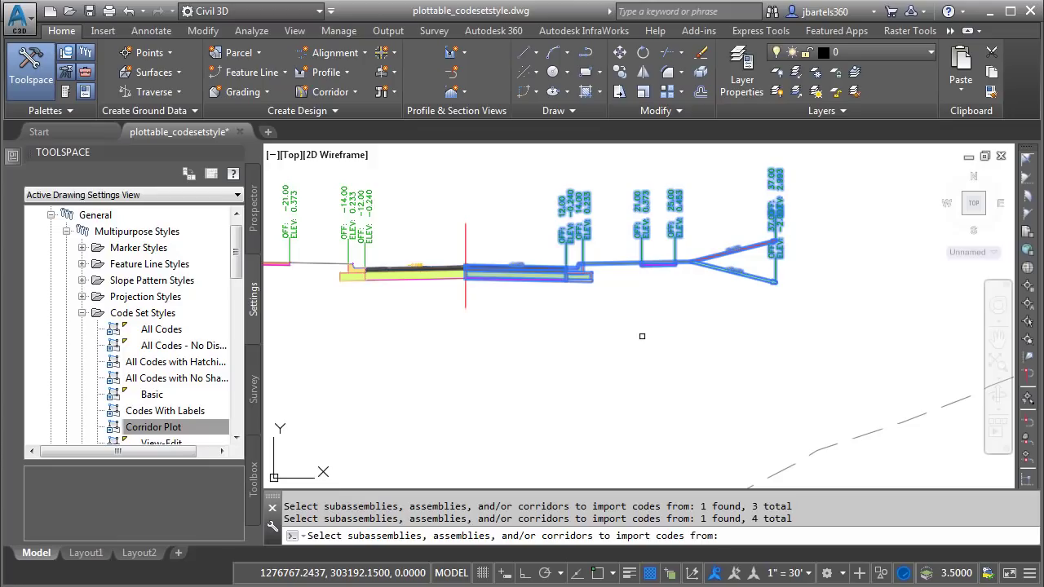
key("Return")
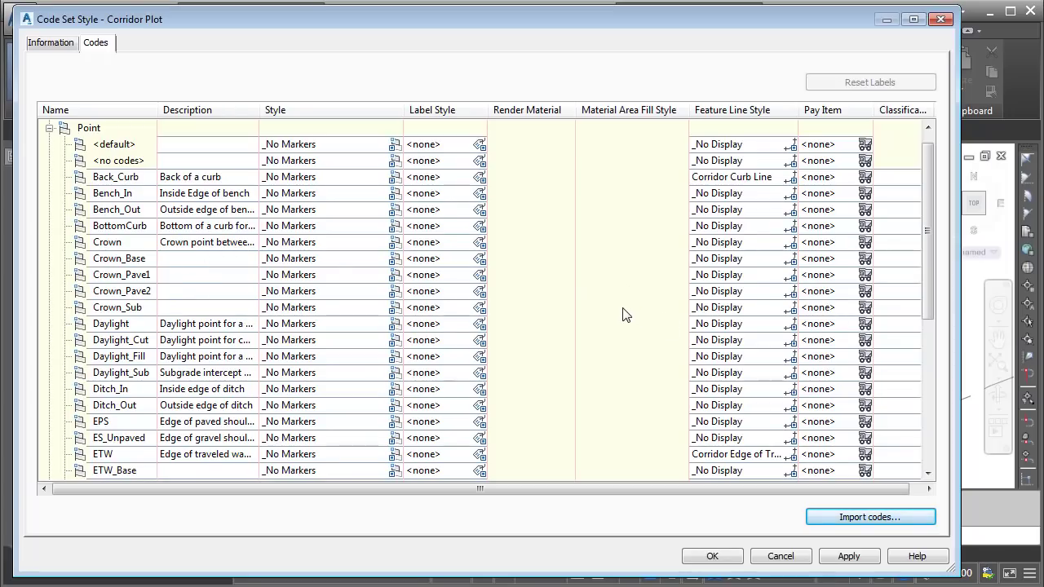
left_click(836, 556)
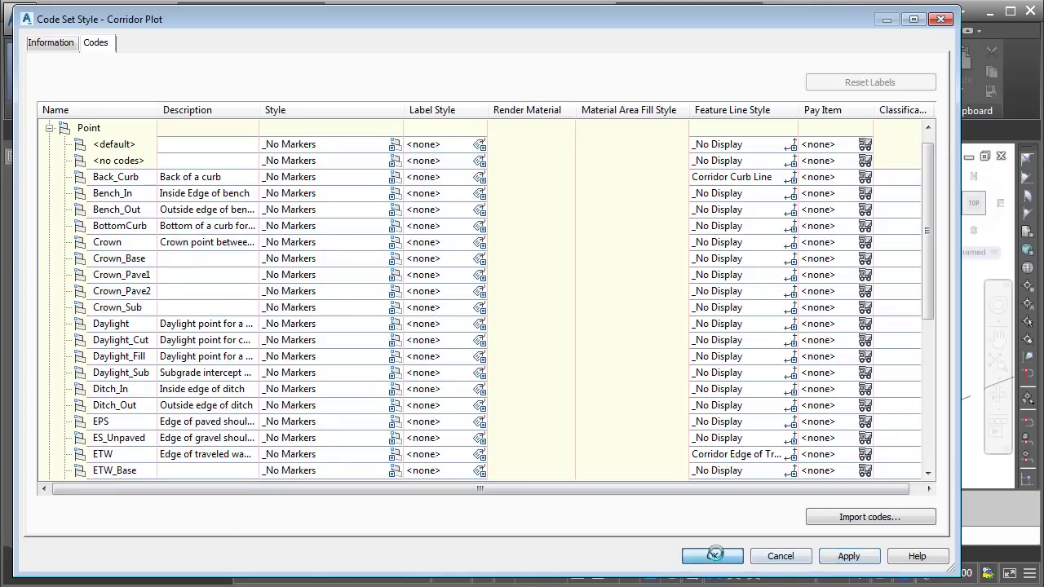
left_click(724, 556)
Step: Disable the Main St. corridor's baseline and region in Corridor Properties and rebuild
middle_click_drag(527, 387, 530, 260)
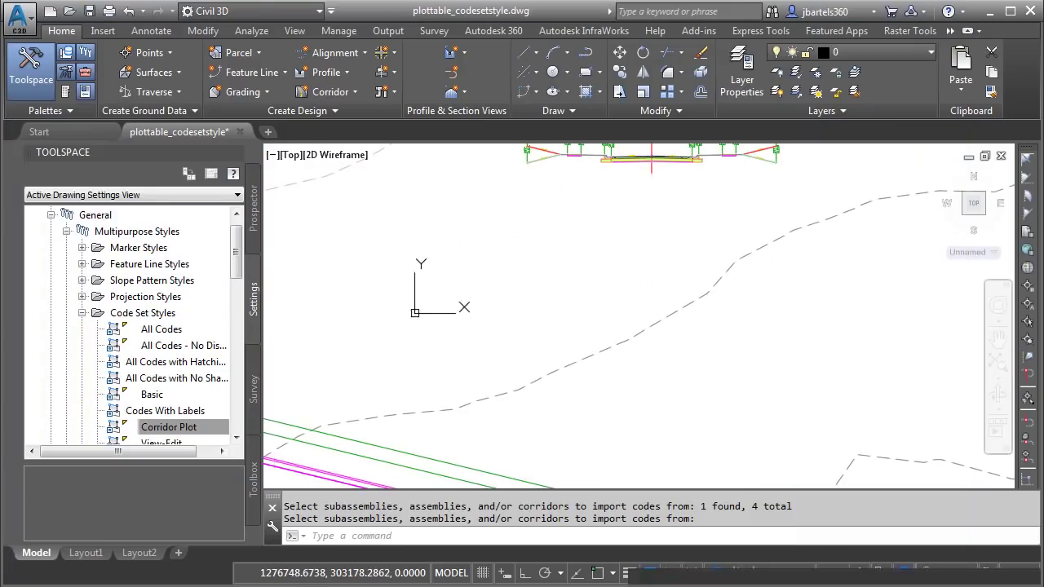
scroll(530, 269, "up", 4)
scroll(485, 283, "up", 2)
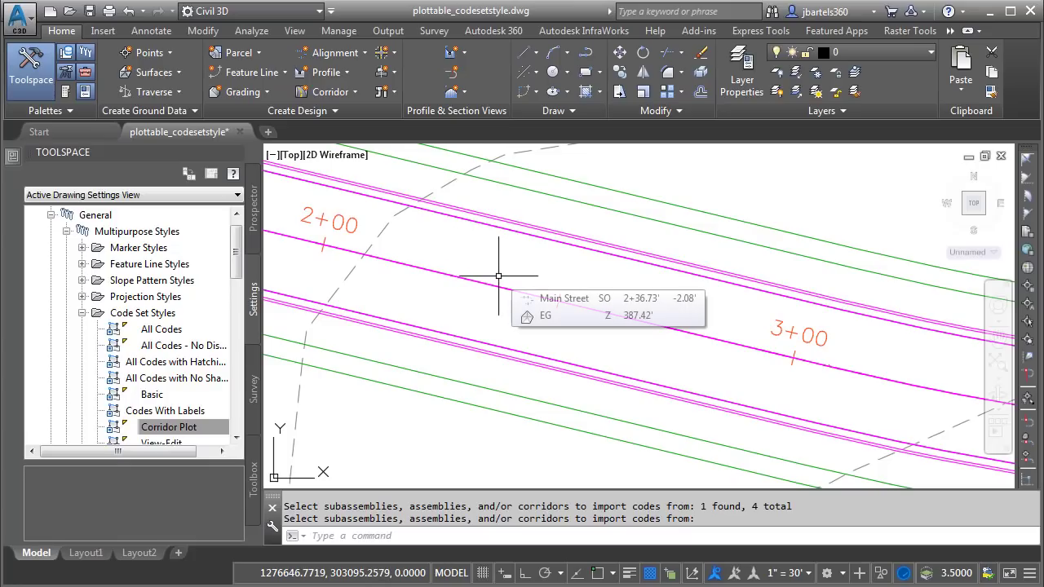
left_click(508, 222)
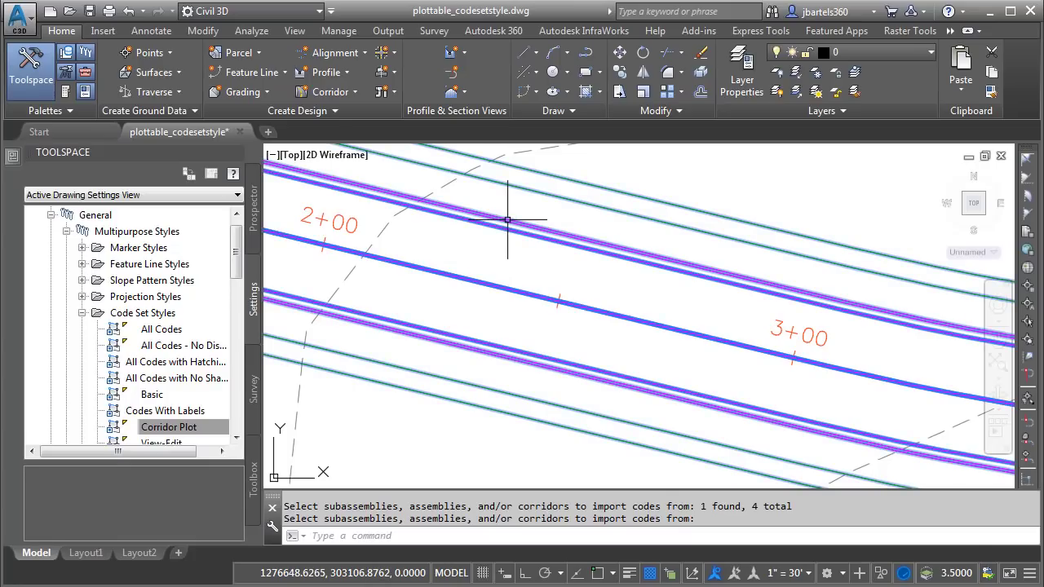
key("Return")
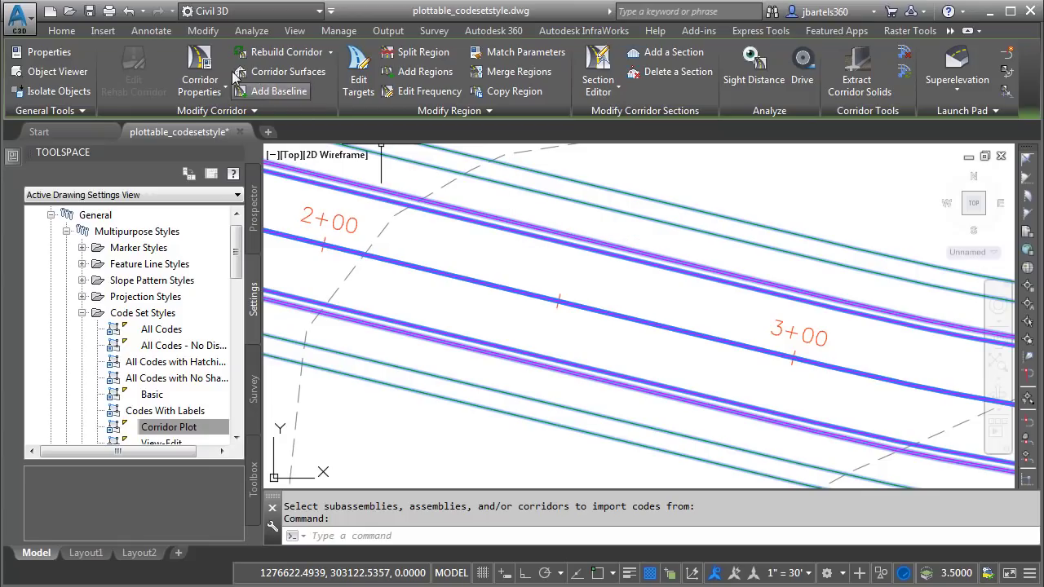
left_click(199, 58)
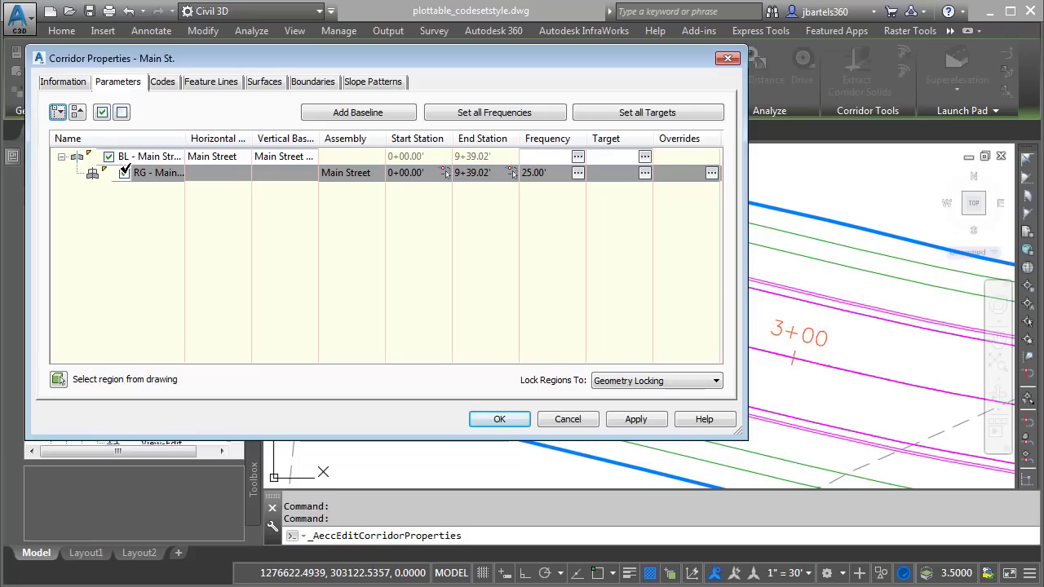
left_click(122, 114)
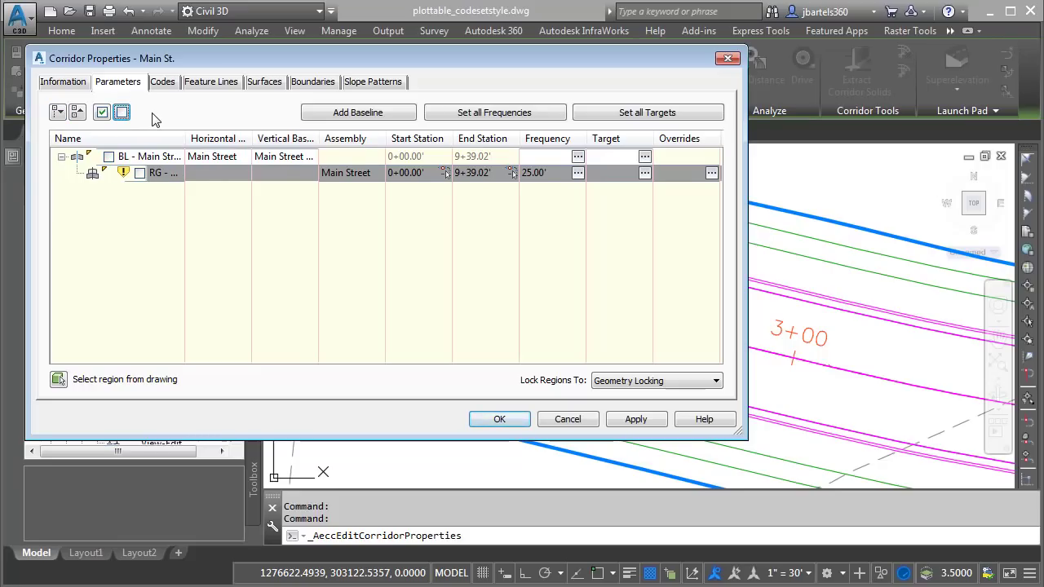
left_click(626, 419)
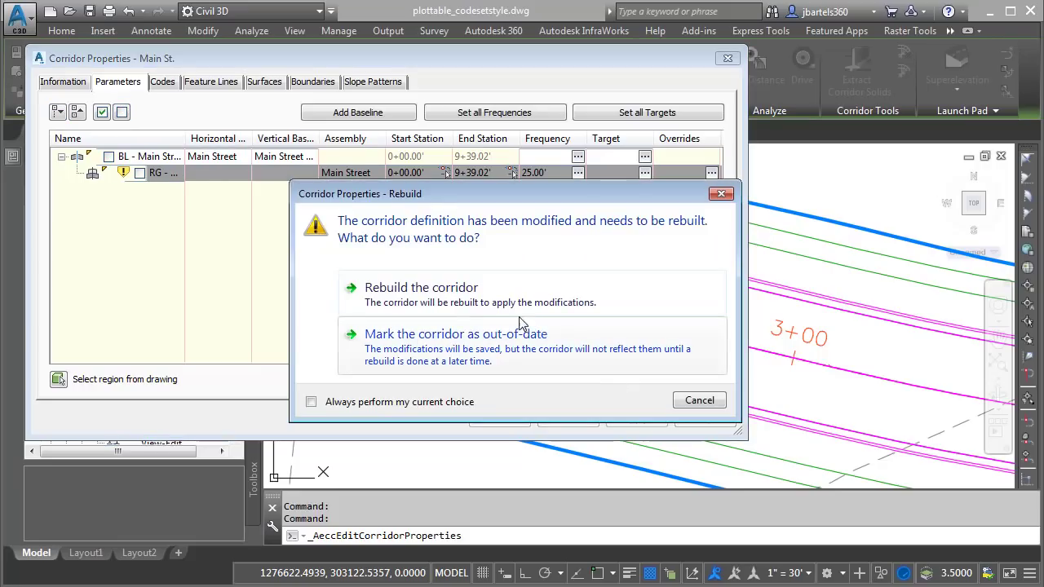
left_click(435, 291)
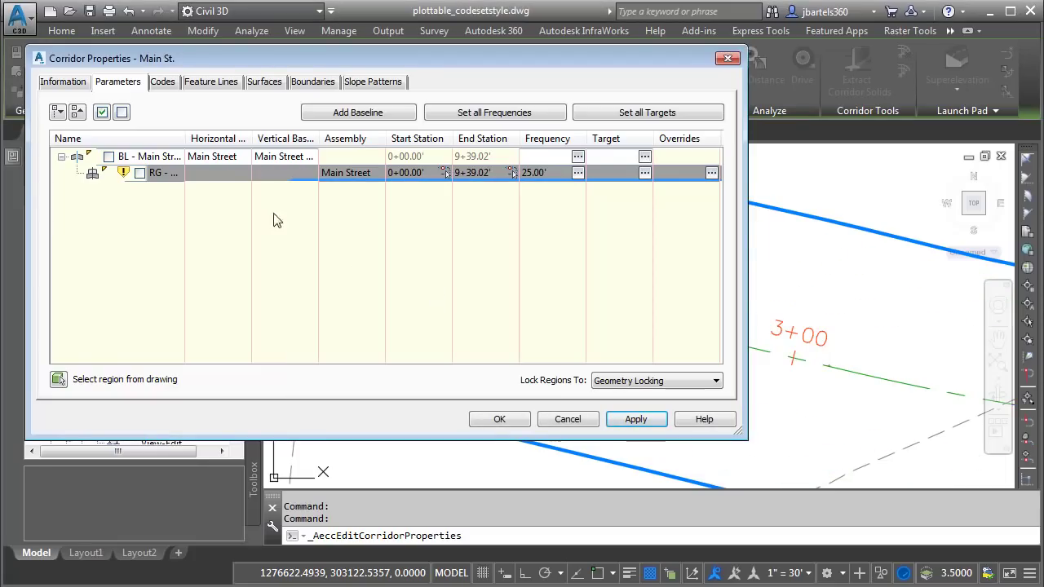
Step: Re-enable the baseline and Main Street region, rebuild the corridor, and close properties
left_click(145, 173)
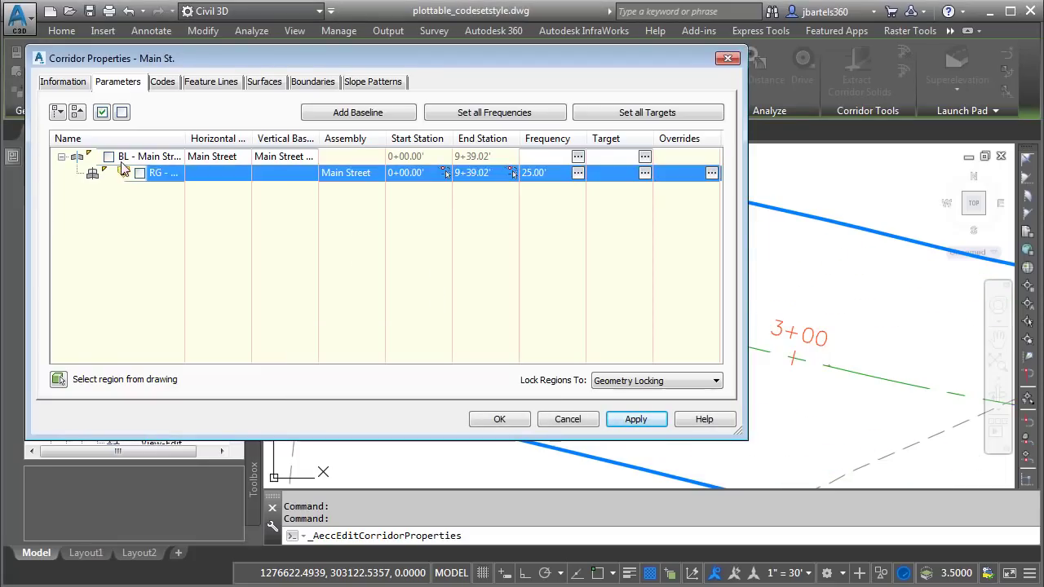
left_click(102, 112)
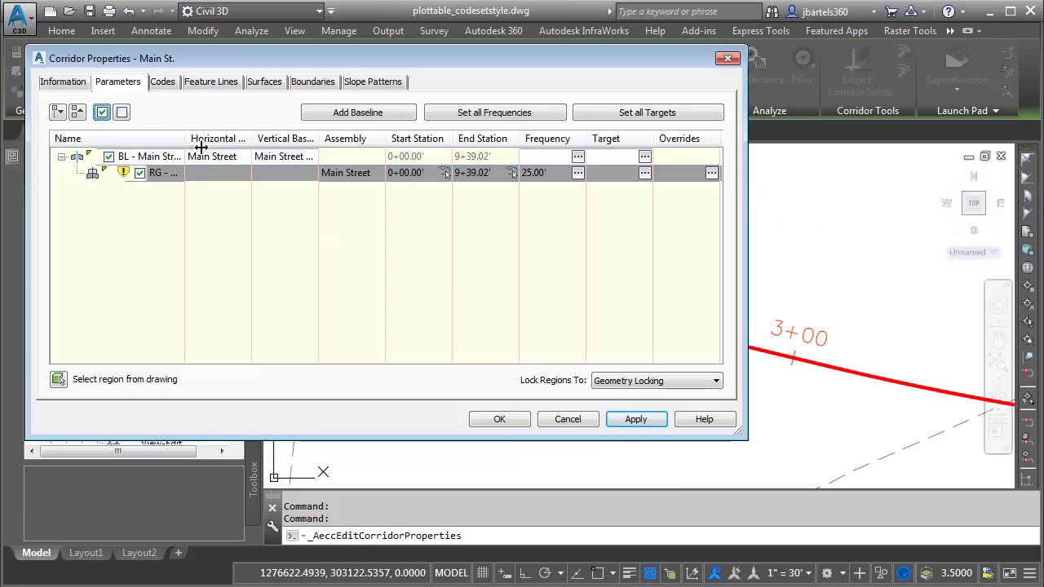
left_click(635, 419)
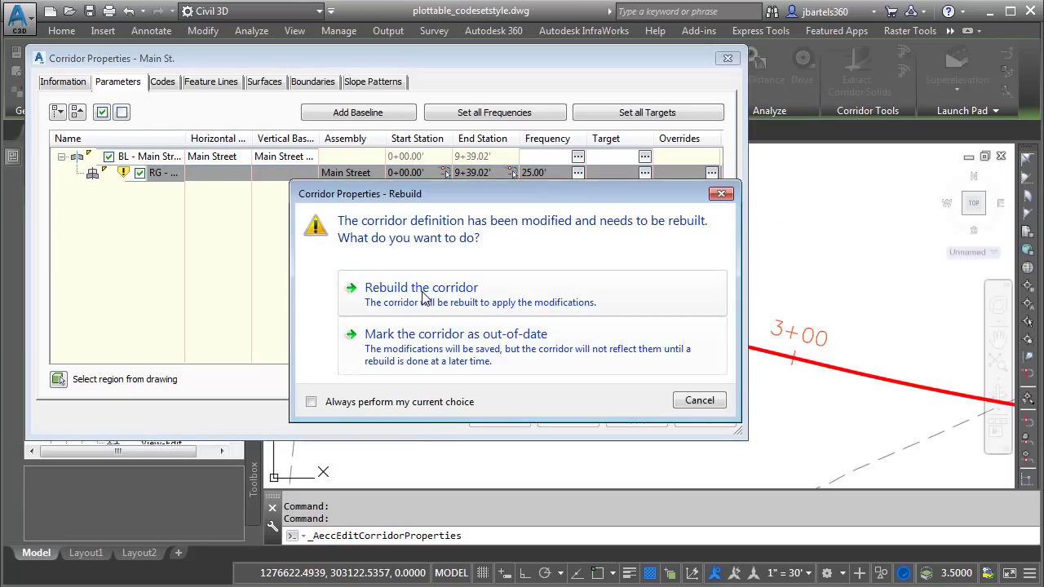
left_click(384, 255)
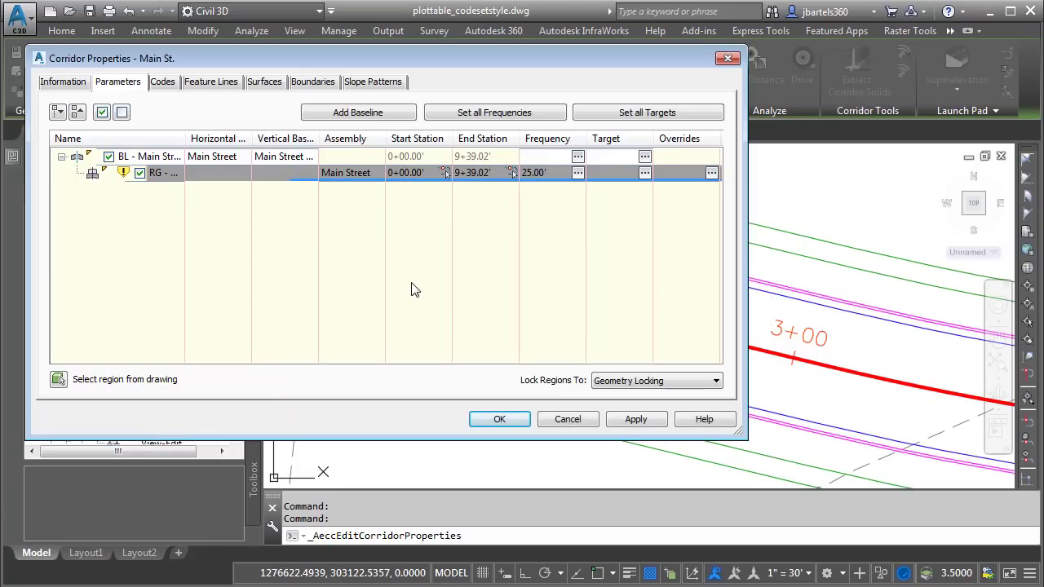
left_click(498, 419)
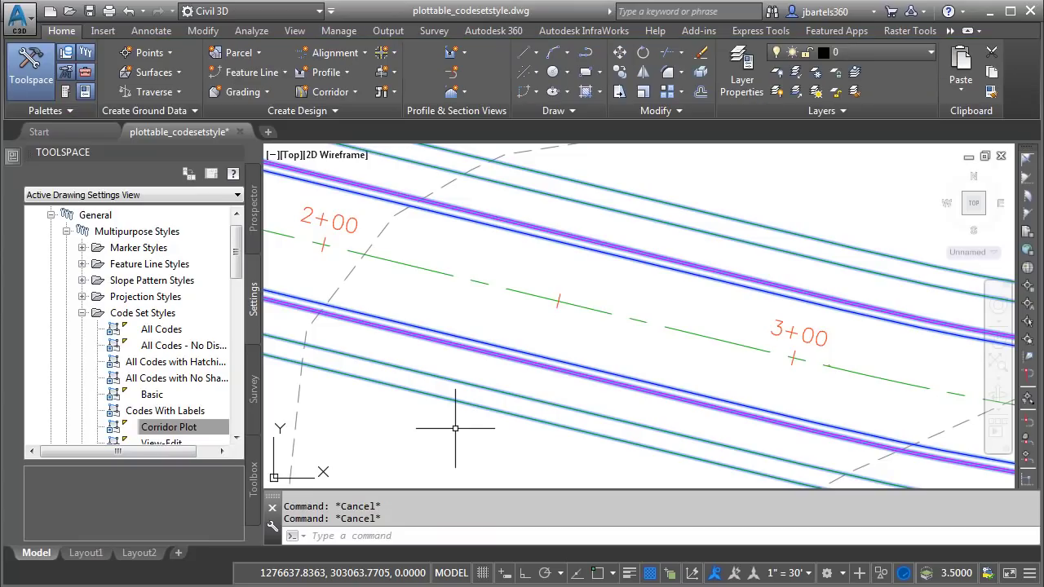
Step: Regenerate the drawing with REA, then pan to and select the corridor near 3+00–4+00
type("rea")
key("Return")
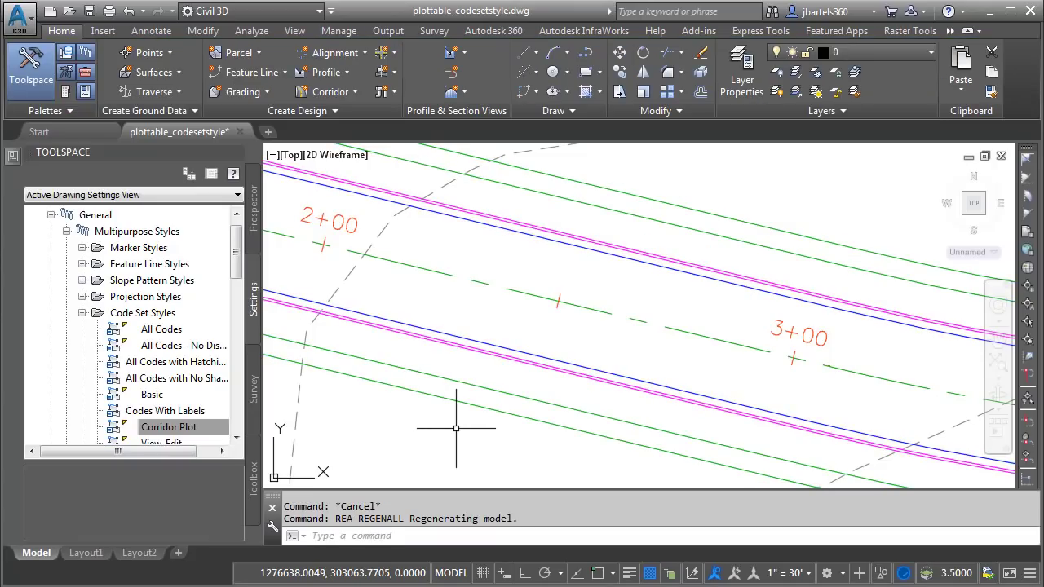
mouse_move(456, 428)
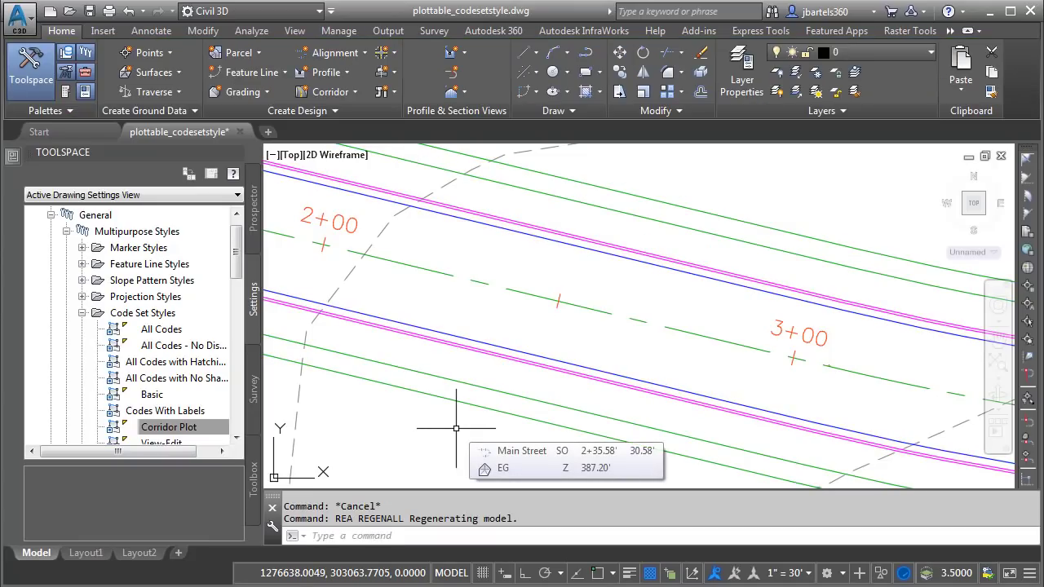
mouse_move(619, 371)
middle_mouse_down()
mouse_move(663, 372)
mouse_move(314, 296)
middle_mouse_up()
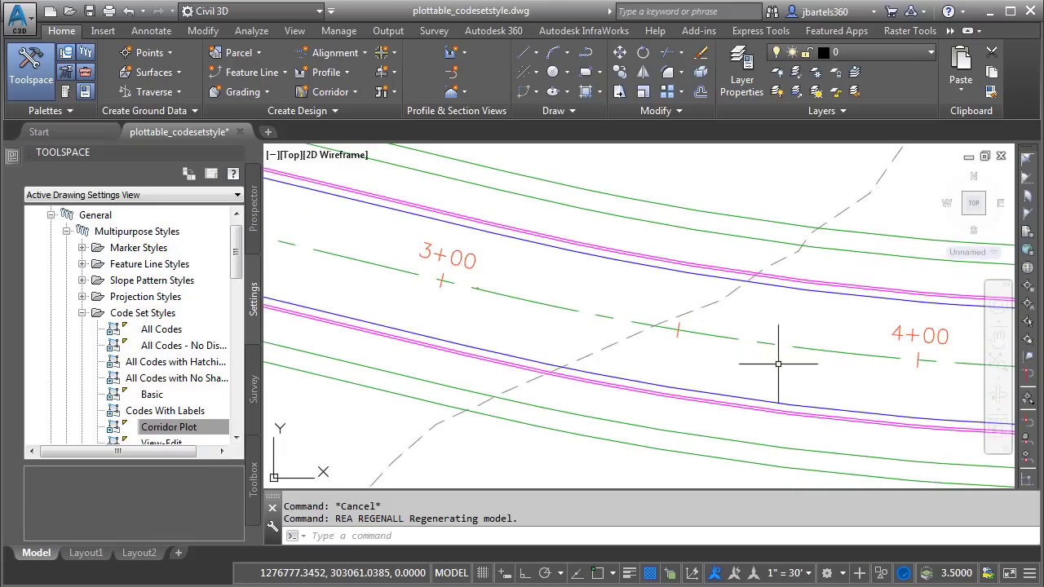
mouse_move(778, 365)
middle_mouse_down()
mouse_move(345, 303)
mouse_move(496, 345)
mouse_move(284, 345)
mouse_move(689, 371)
middle_mouse_up()
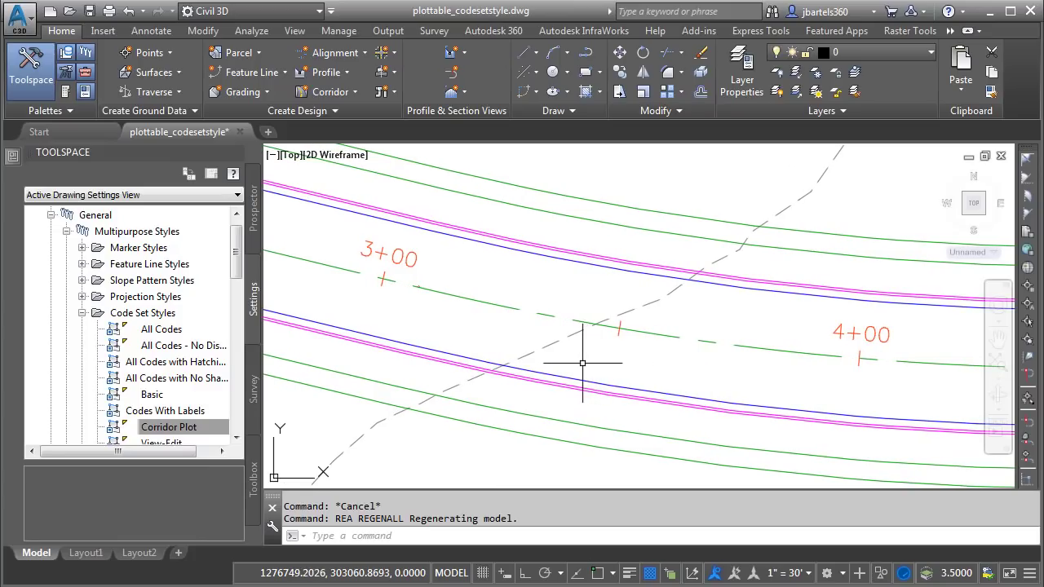
left_click(563, 377)
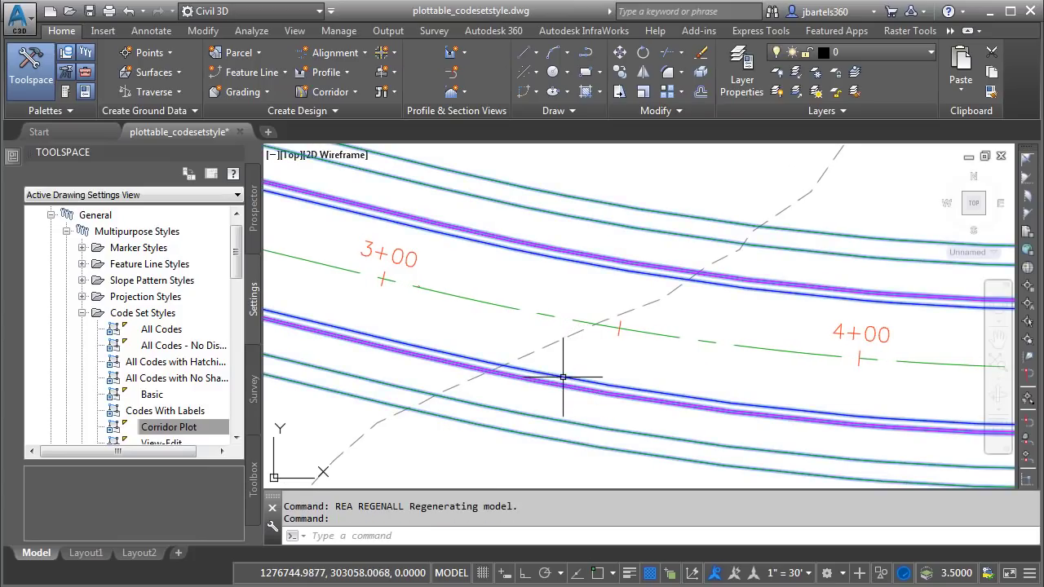
Step: Switch the corridor's Code Set Style to All Codes for a preview
mouse_move(14, 158)
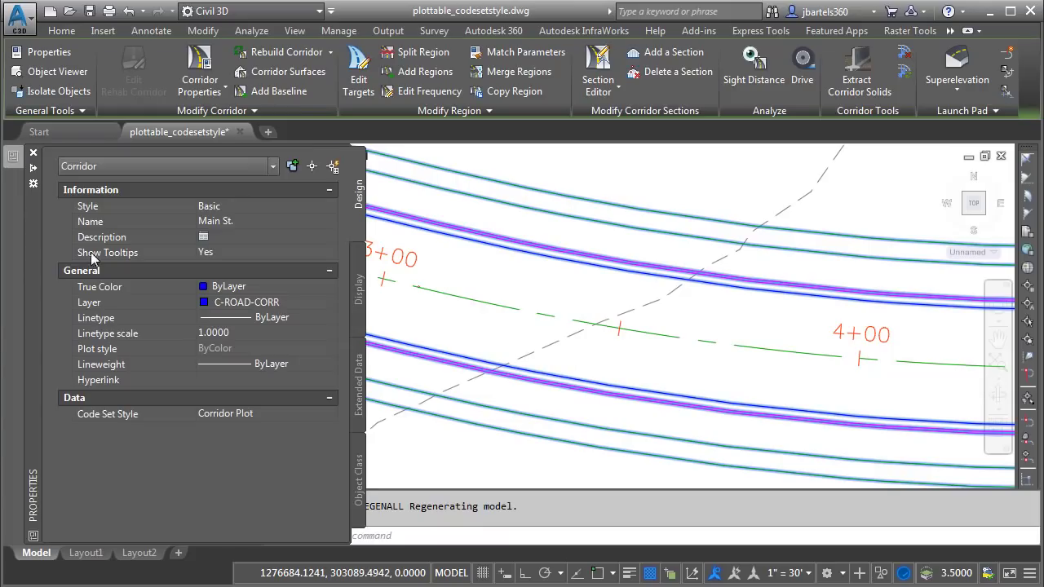
left_click(266, 413)
left_click(266, 412)
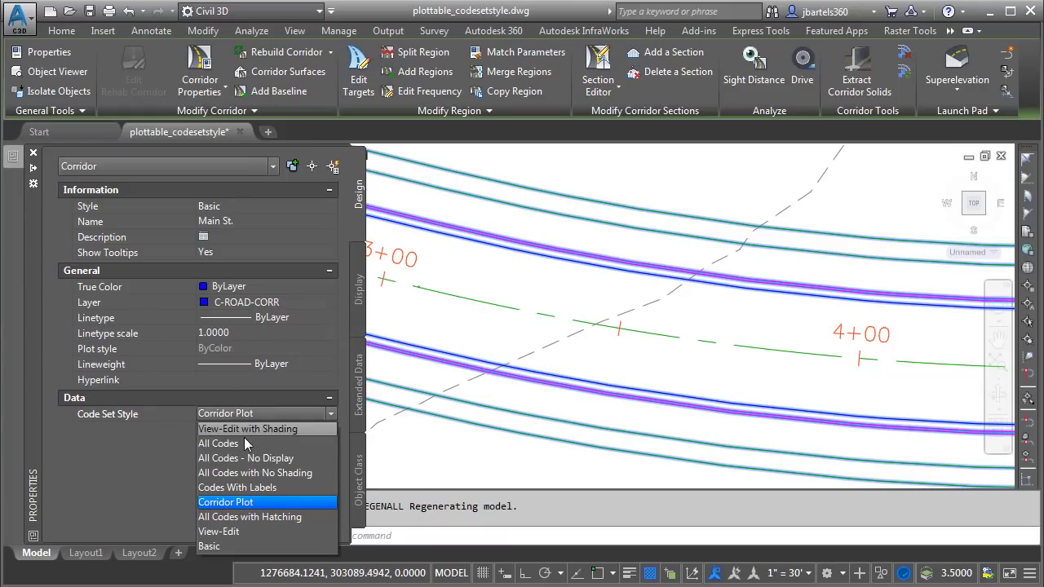
left_click(245, 440)
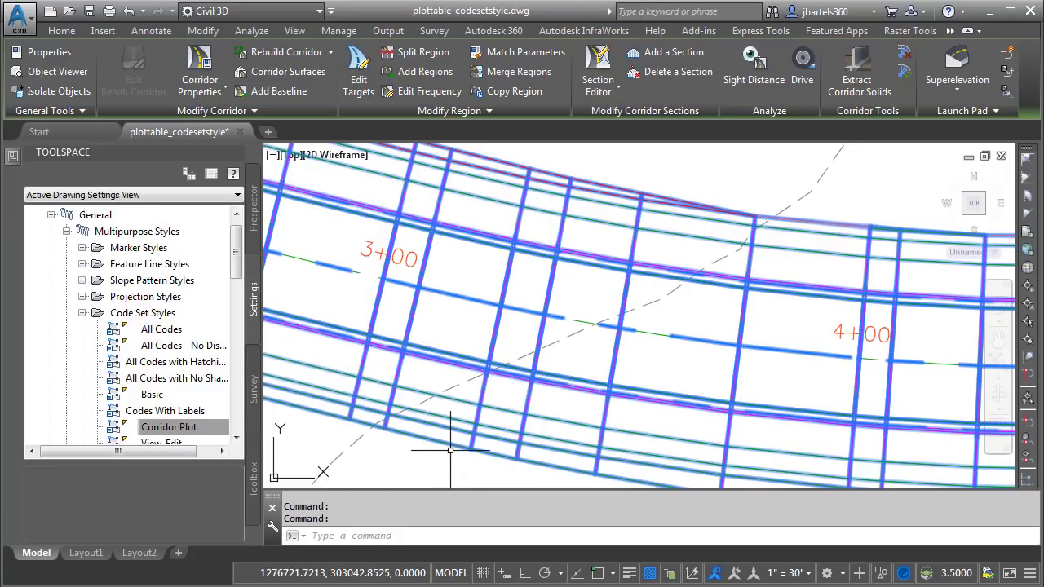
key("Escape")
key("Escape")
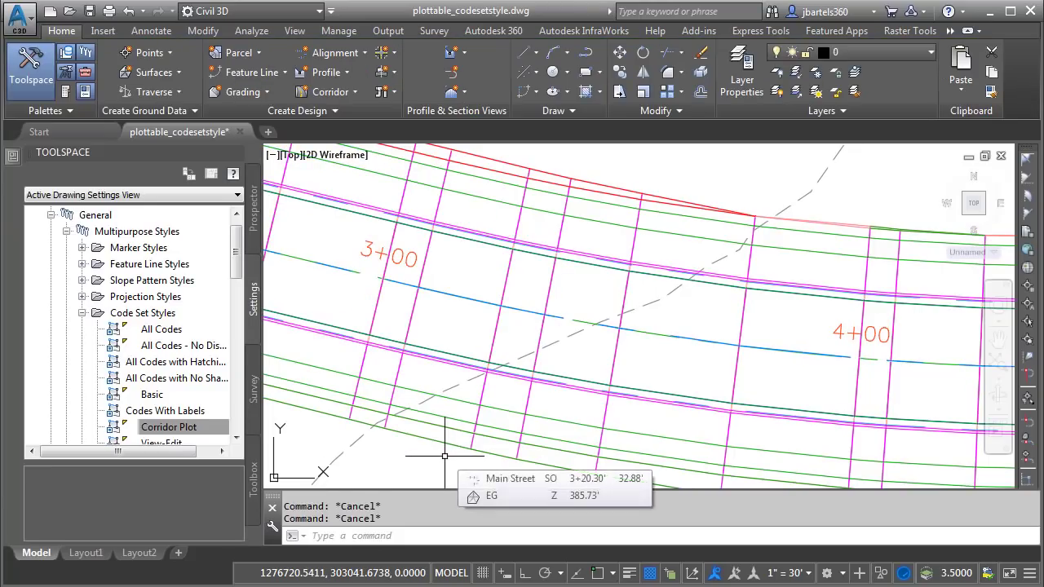
Step: Reselect the corridor and set its Code Set Style back to Corridor Plot
left_click(446, 447)
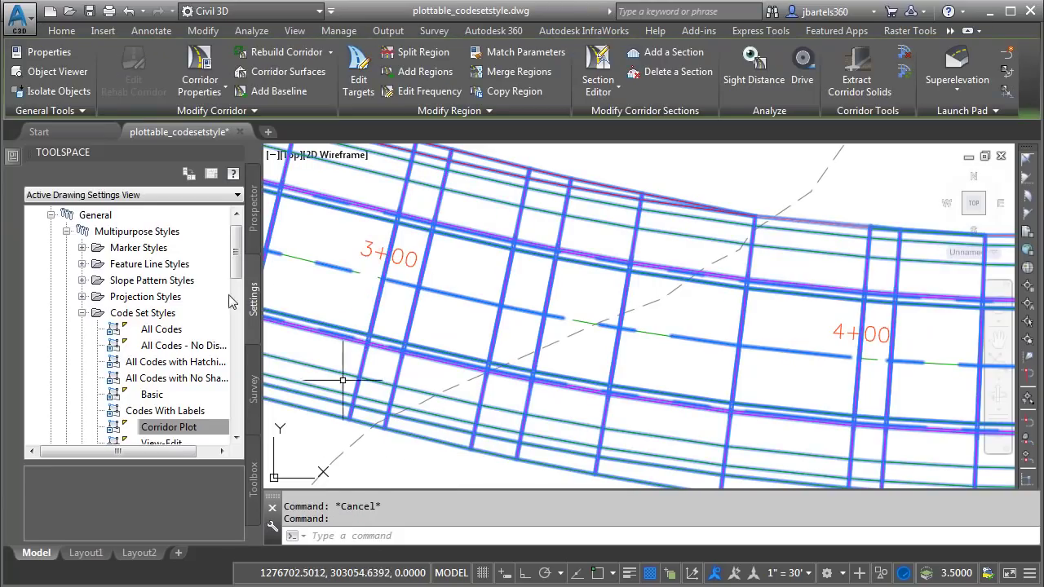
mouse_move(13, 157)
left_click(246, 414)
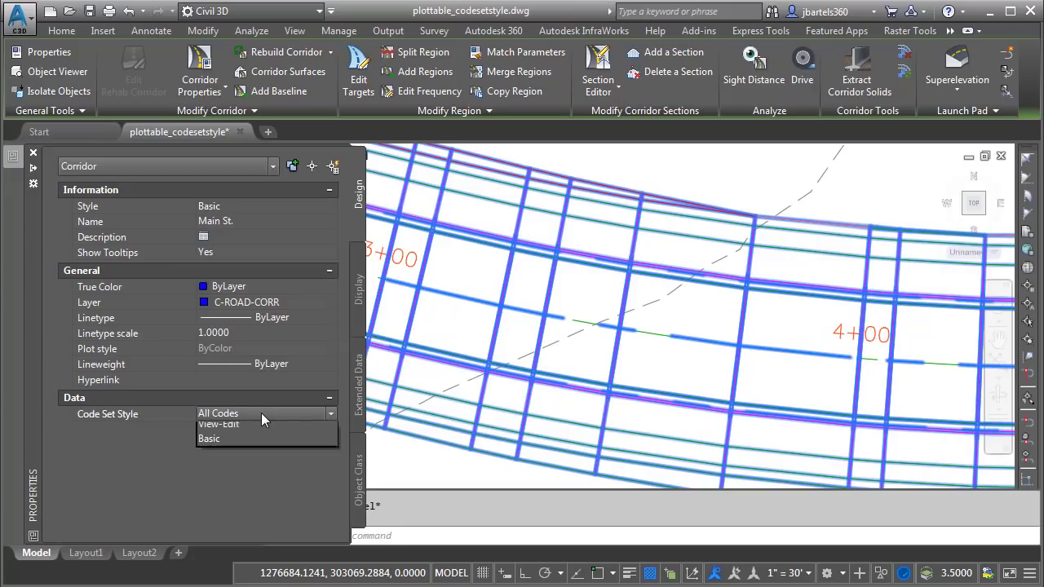
left_click(247, 501)
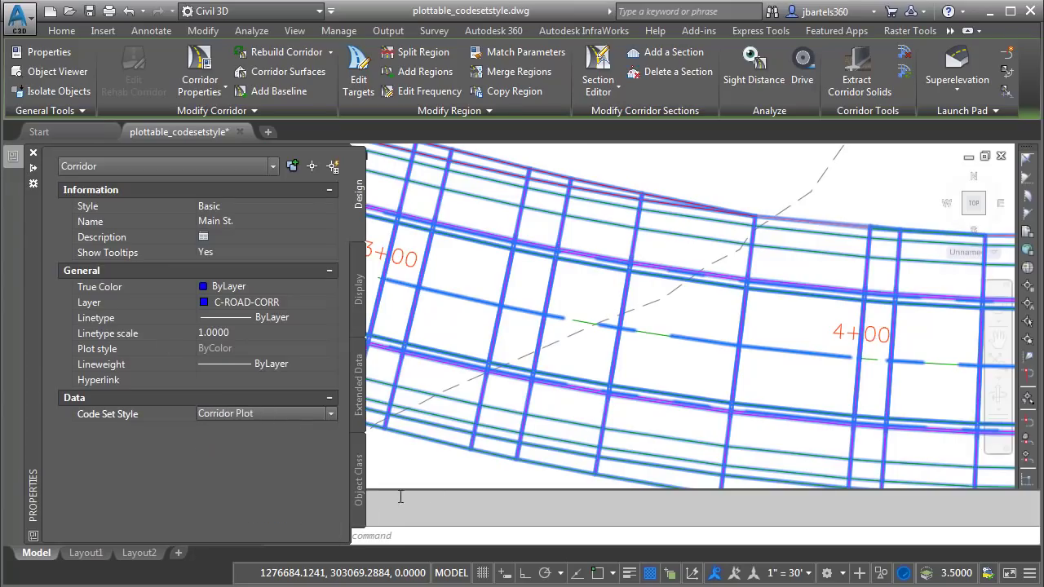
key("Escape")
key("Escape")
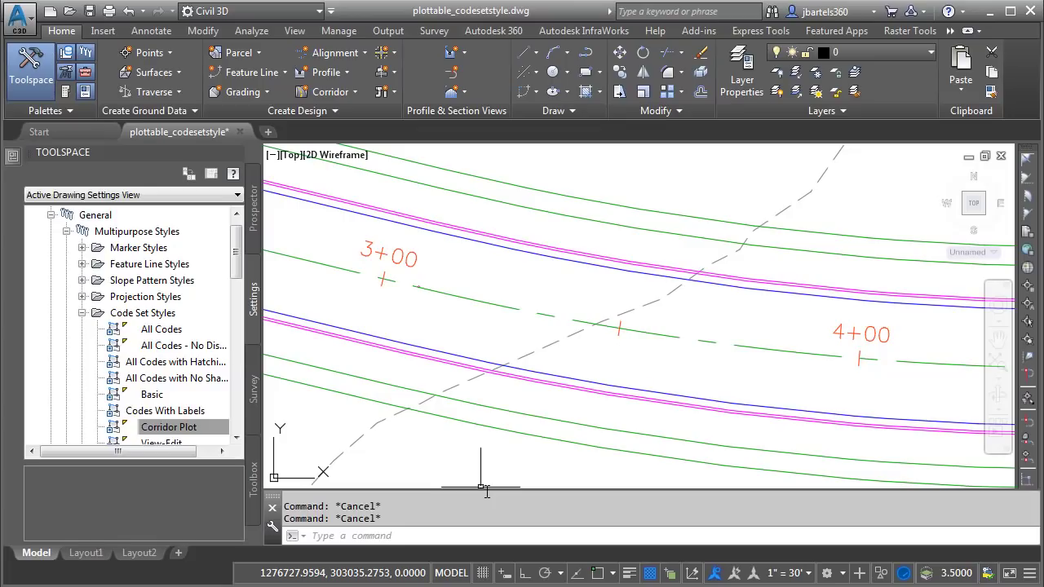